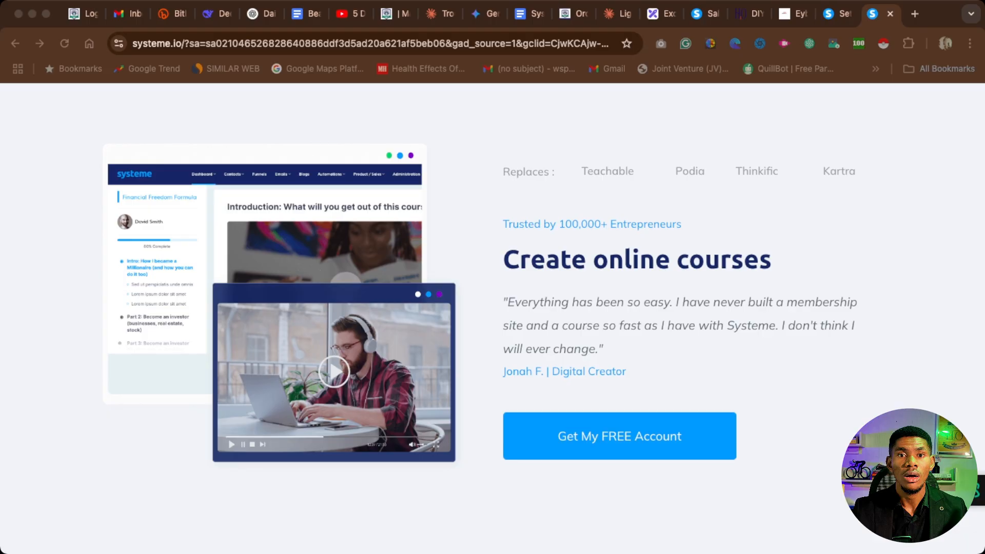
pyautogui.scroll(-10, 492, 318)
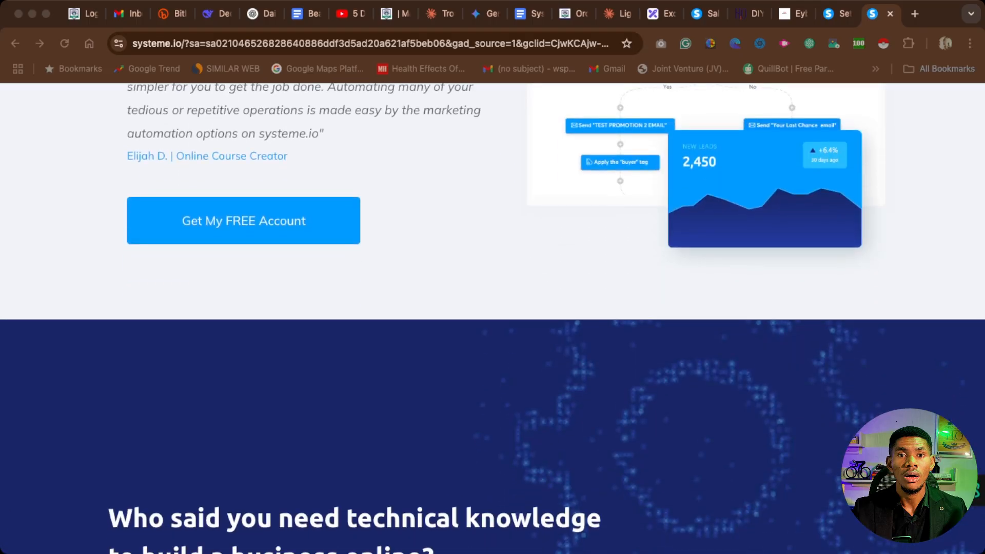
pyautogui.scroll(-10, 492, 318)
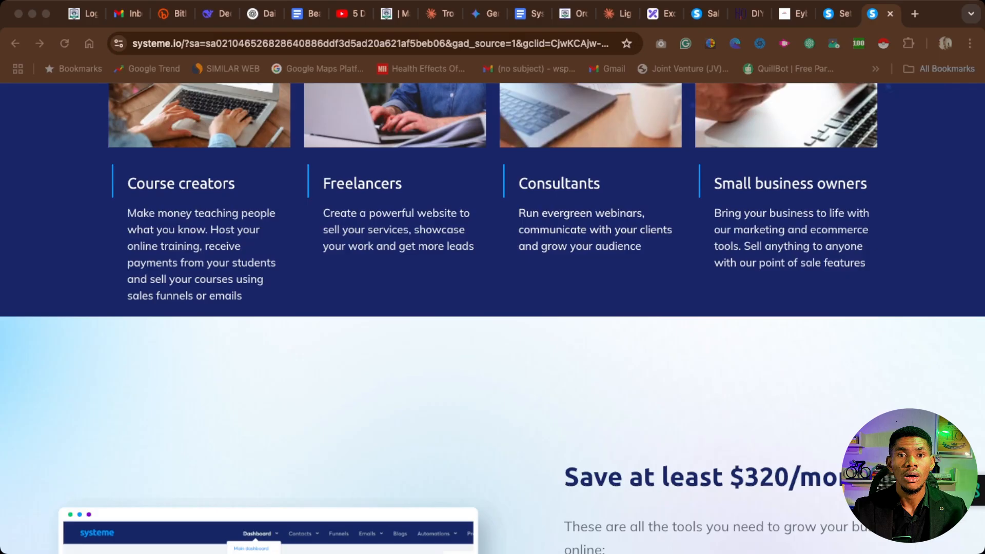
pyautogui.scroll(-20, 492, 318)
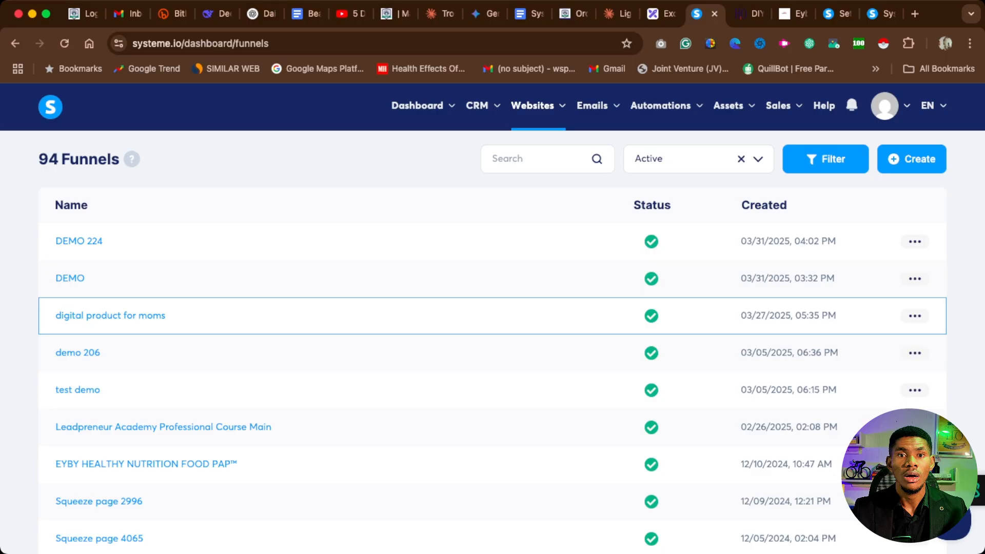
# Start creating a new sales funnel from the funnels list and look over its setup form.
pyautogui.moveTo(533, 106)
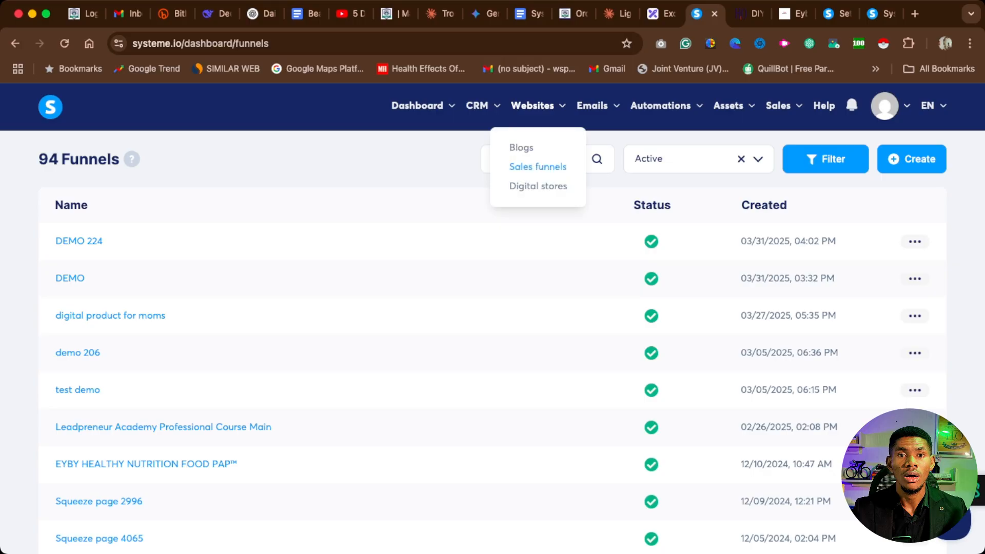
pyautogui.scroll(-3, 493, 318)
pyautogui.scroll(3, 493, 319)
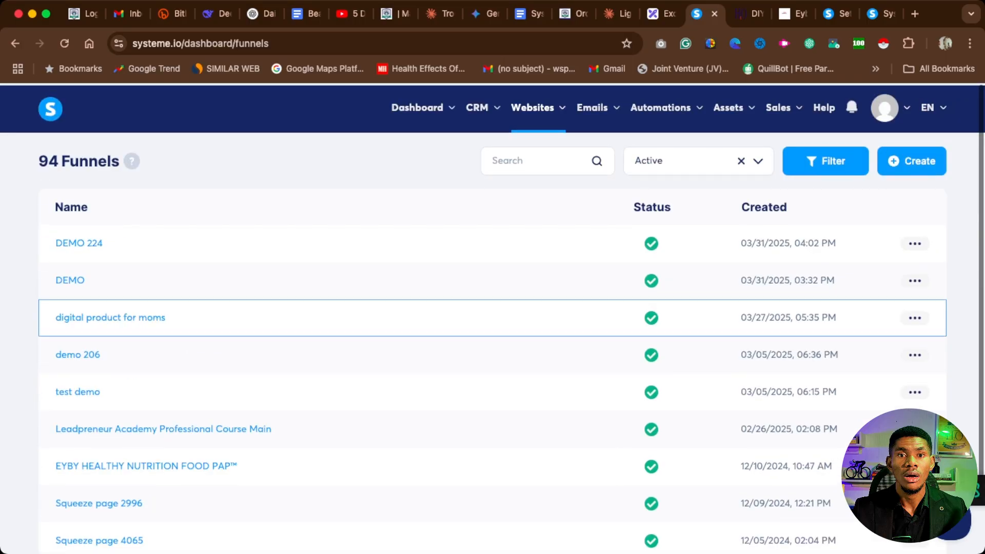
pyautogui.click(912, 160)
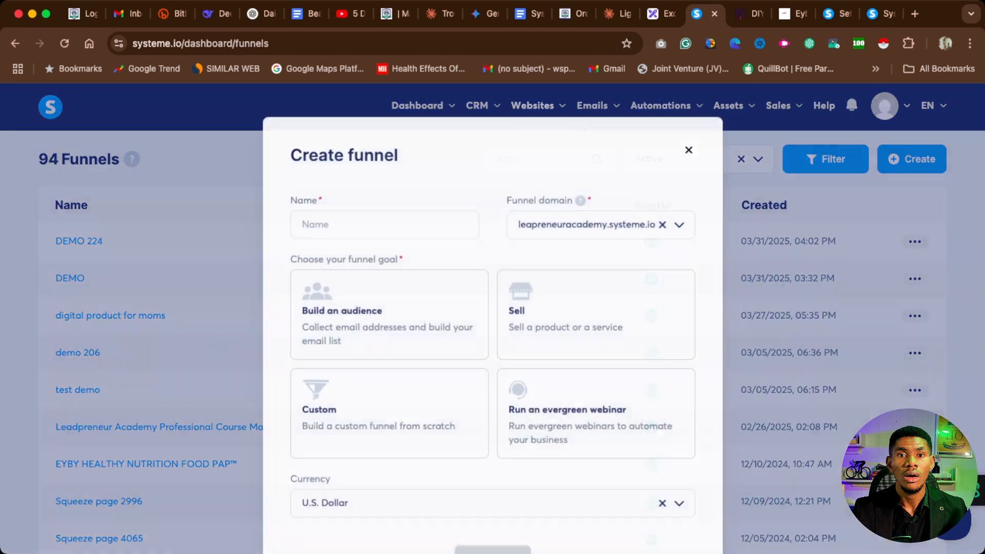
pyautogui.scroll(-3, 390, 324)
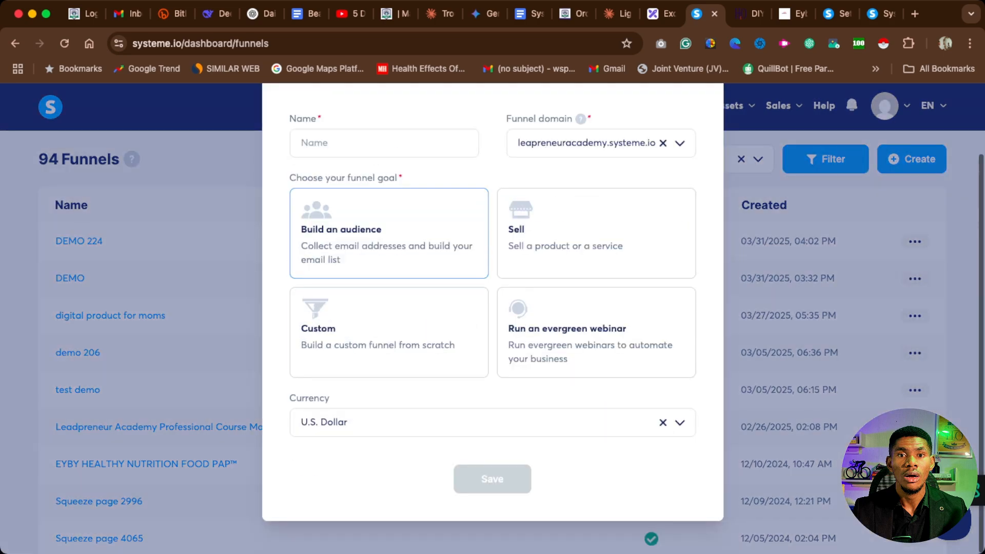
pyautogui.scroll(3, 391, 323)
pyautogui.scroll(-1, 390, 298)
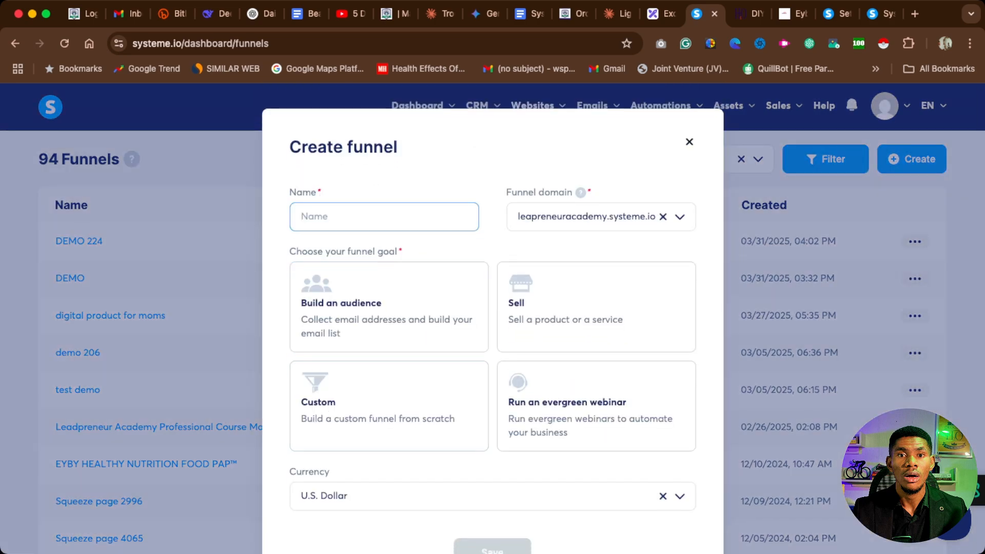
# Name the funnel "demo", choose Sell as its goal and save it.
pyautogui.write('demon')
pyautogui.press('BackSpace')
pyautogui.click(389, 307)
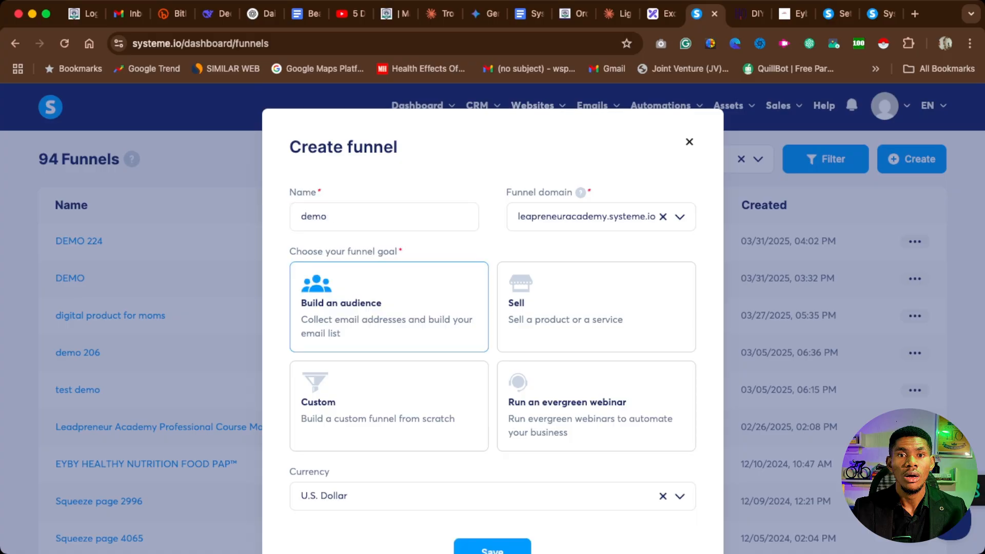
pyautogui.click(596, 307)
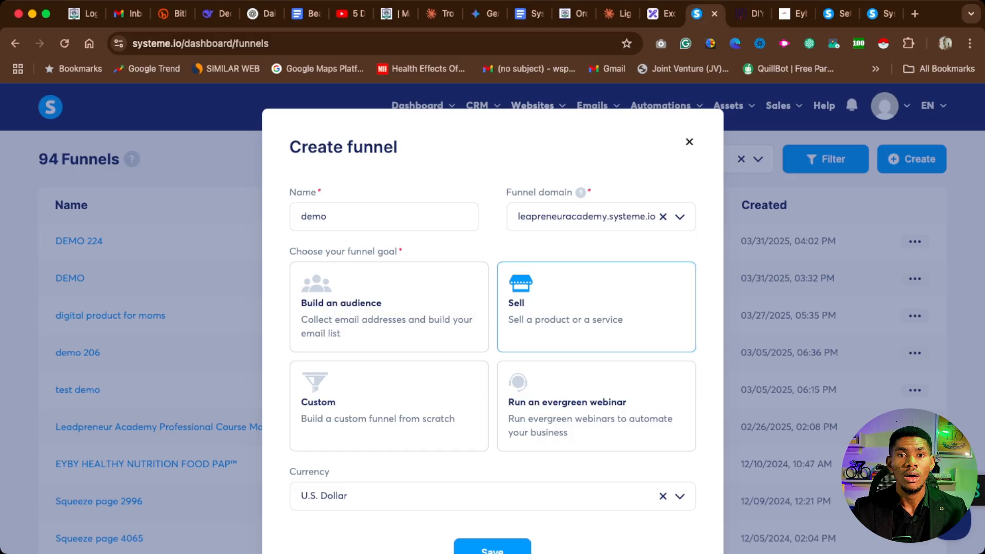
pyautogui.scroll(-3, 493, 309)
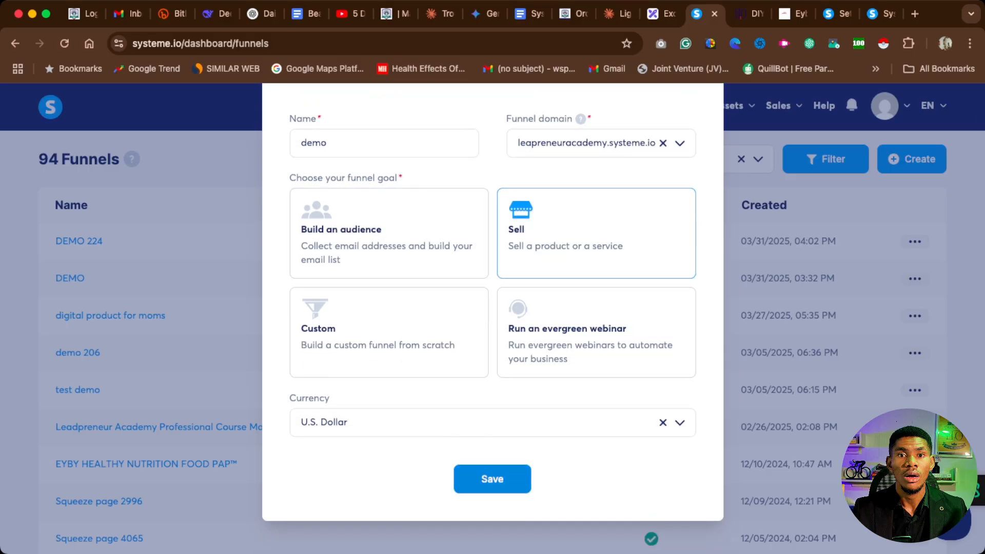
pyautogui.click(492, 479)
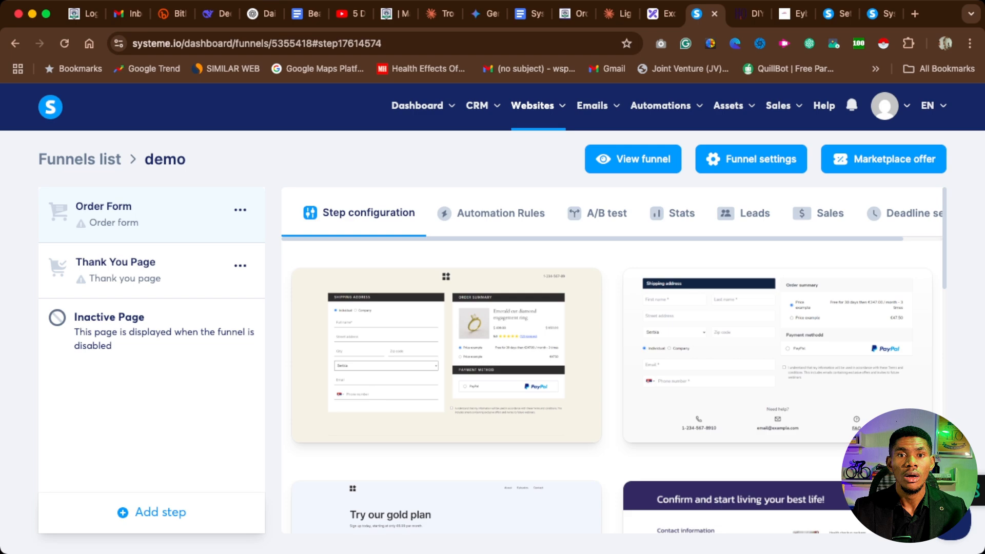
# Browse the order form templates and apply the "Try our gold plan" template to the Order Form step.
pyautogui.scroll(-7, 446, 256)
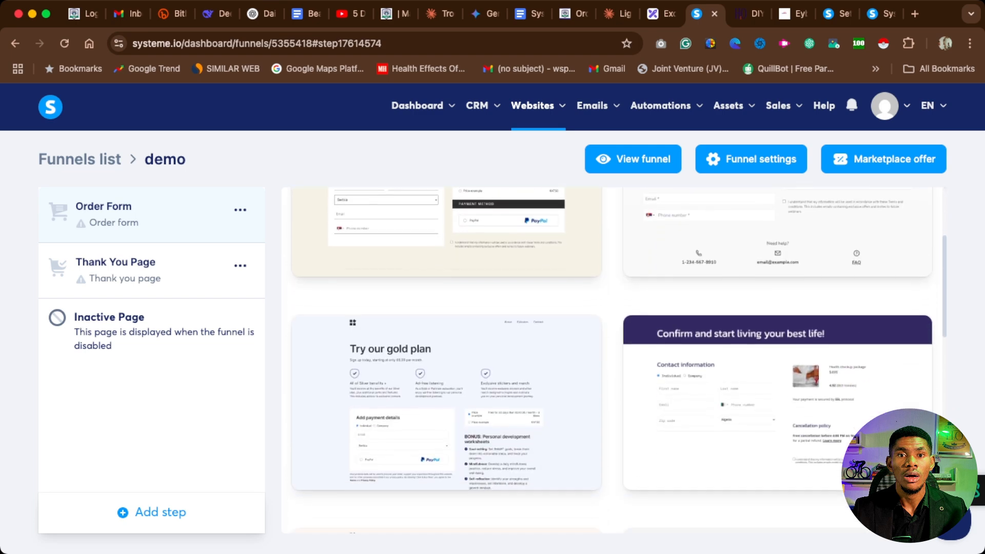
pyautogui.scroll(-6, 447, 257)
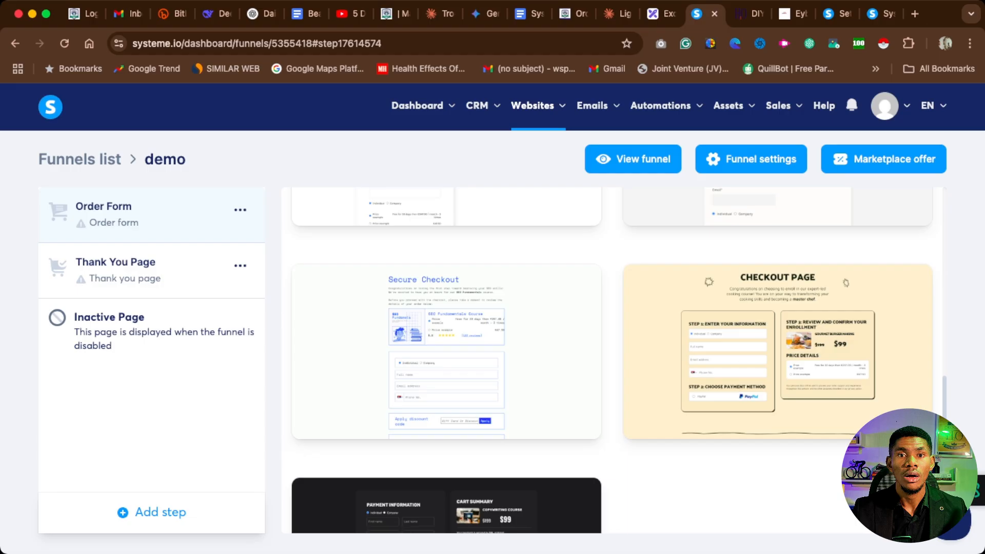
pyautogui.scroll(-5, 446, 334)
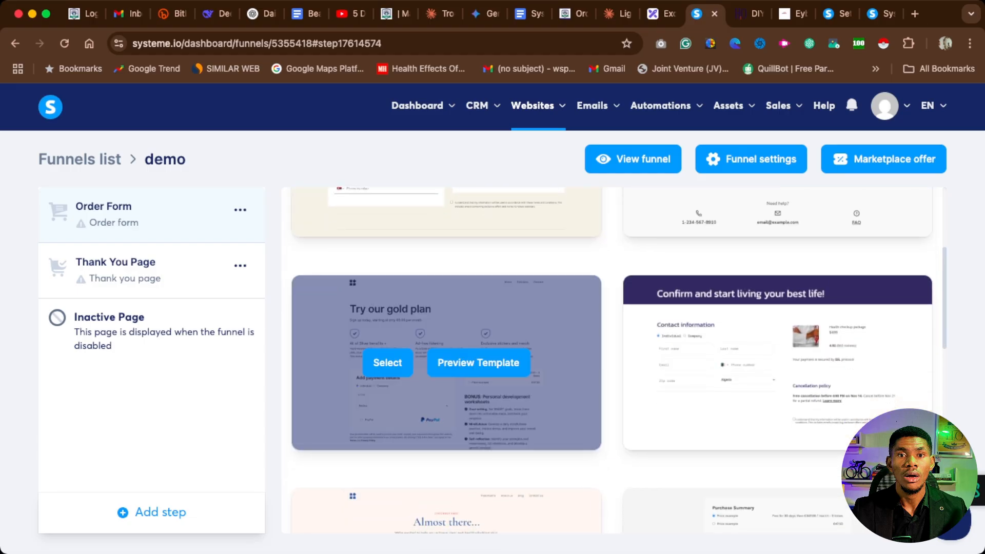
pyautogui.scroll(-4, 390, 359)
pyautogui.click(386, 360)
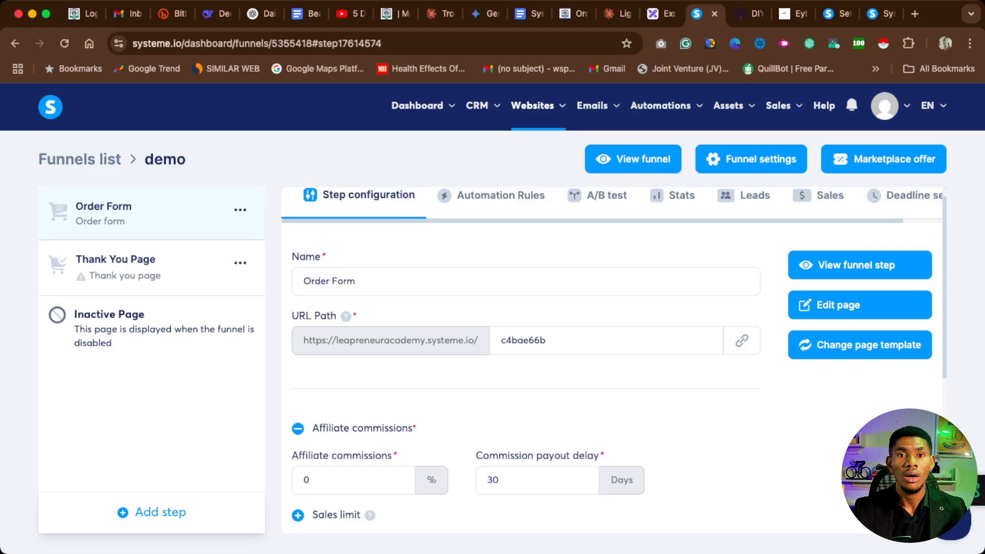
# Open the Order Form page in the page editor and examine its plan benefits, payment fields and payment methods.
pyautogui.click(859, 305)
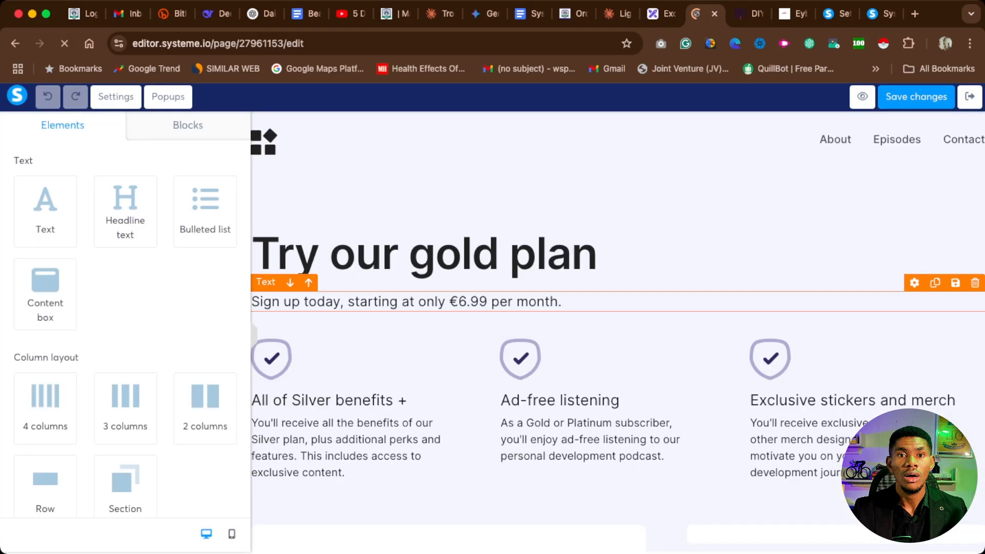
pyautogui.scroll(-15, 618, 302)
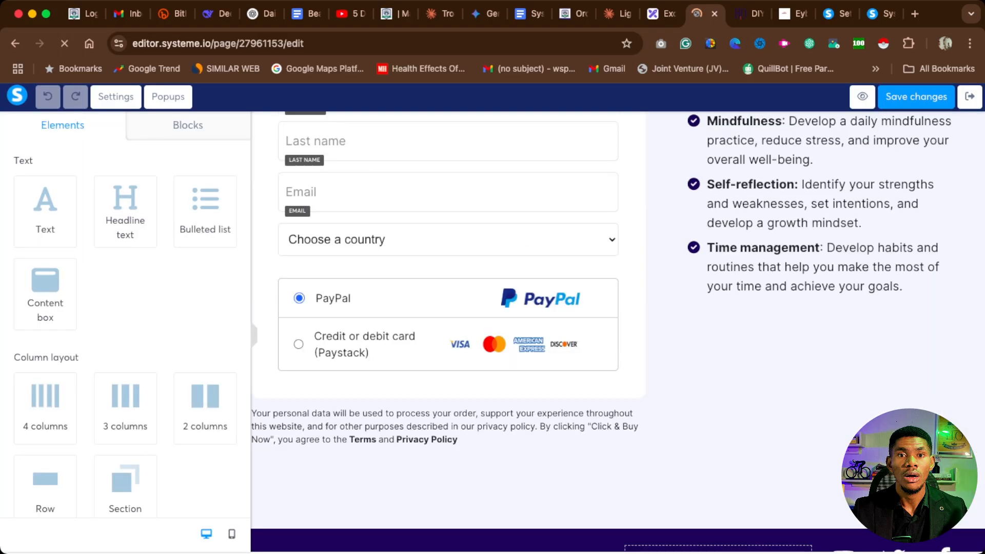
pyautogui.scroll(4, 618, 302)
pyautogui.scroll(10, 618, 303)
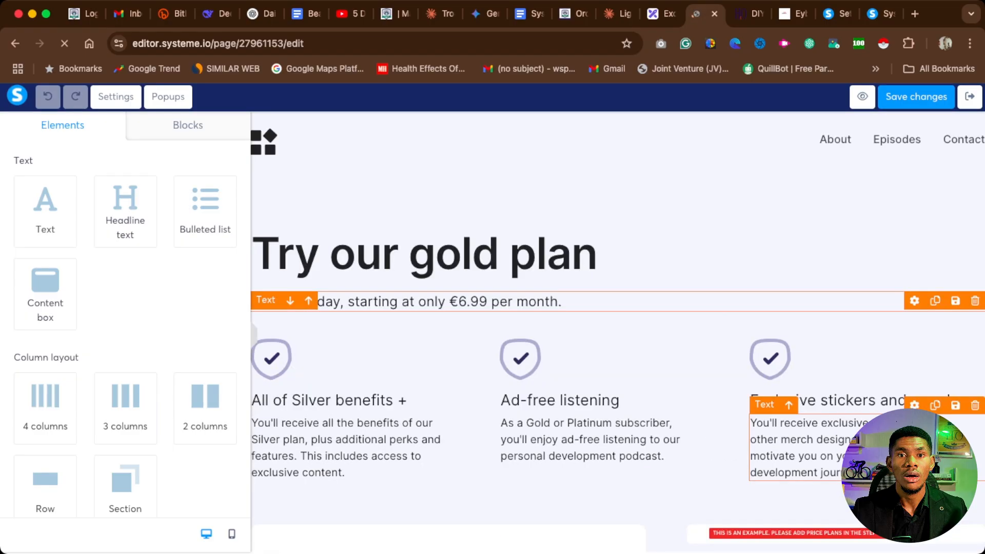
pyautogui.scroll(-5, 618, 302)
pyautogui.scroll(-8, 617, 303)
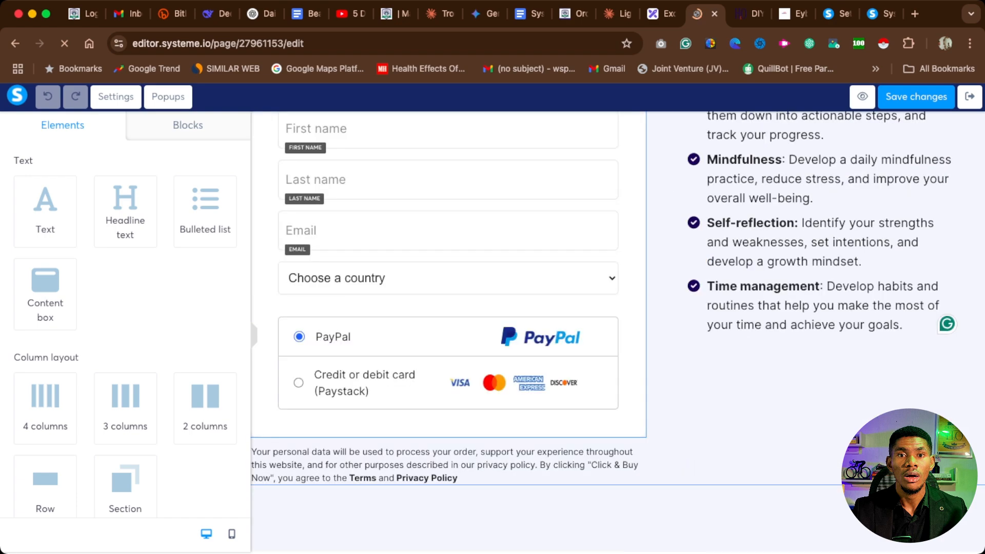
pyautogui.scroll(-5, 618, 302)
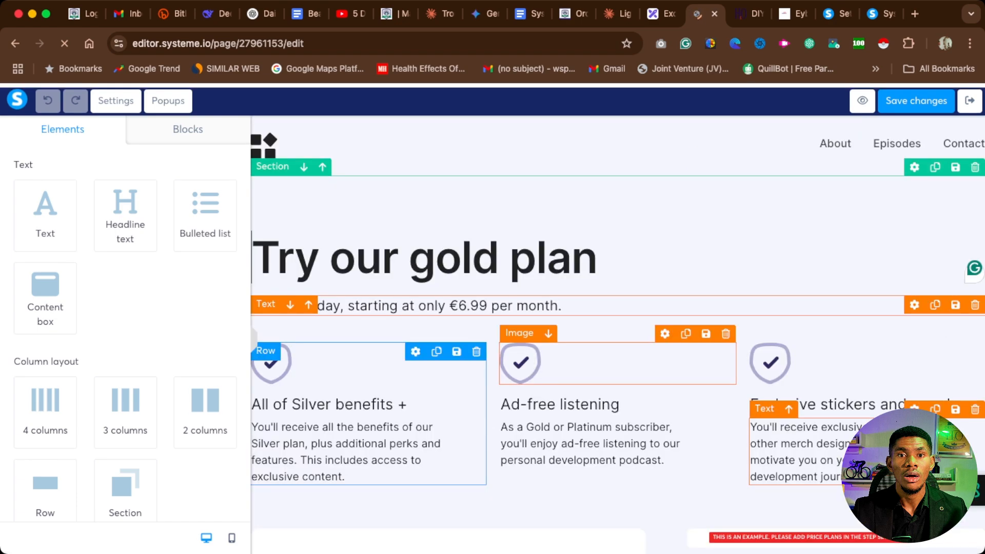
pyautogui.scroll(-5, 619, 333)
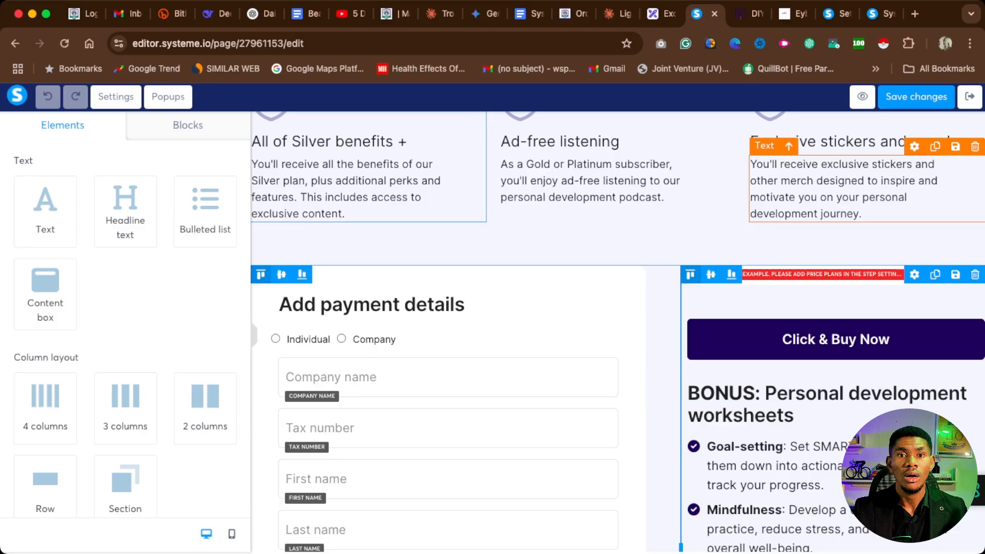
# Switch to the account's payment settings, open the payment gateways and examine the connected and available gateways.
pyautogui.click(837, 15)
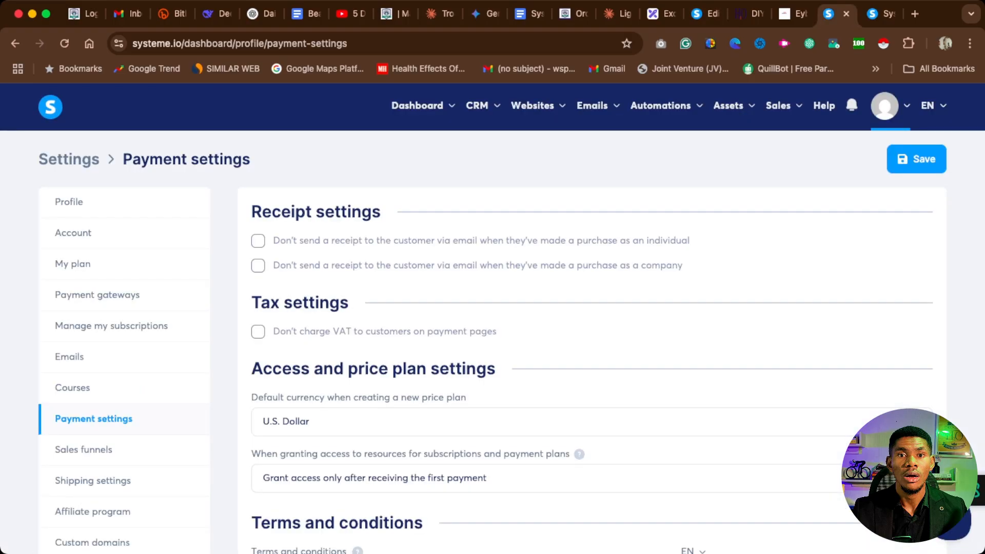
pyautogui.scroll(2, 492, 318)
pyautogui.click(97, 295)
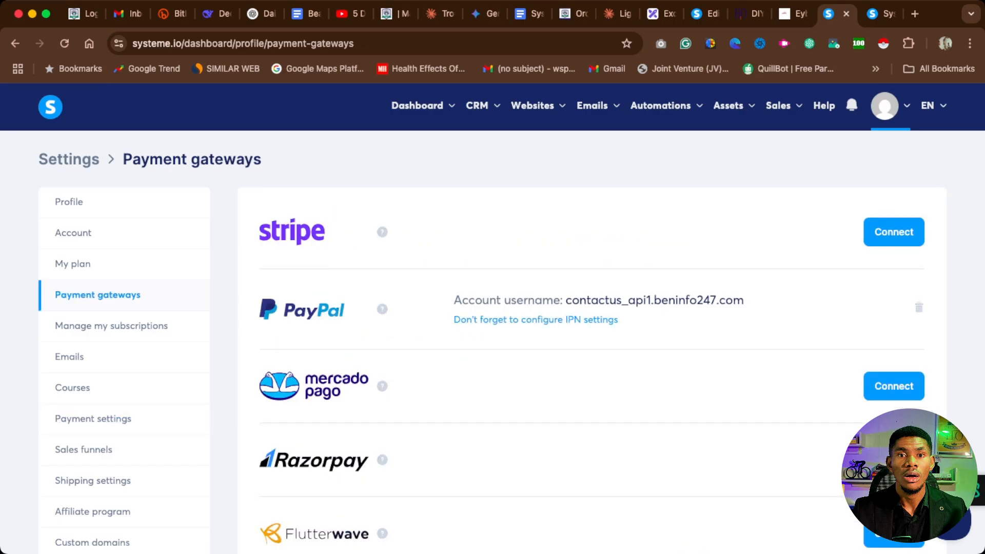
pyautogui.scroll(-10, 492, 318)
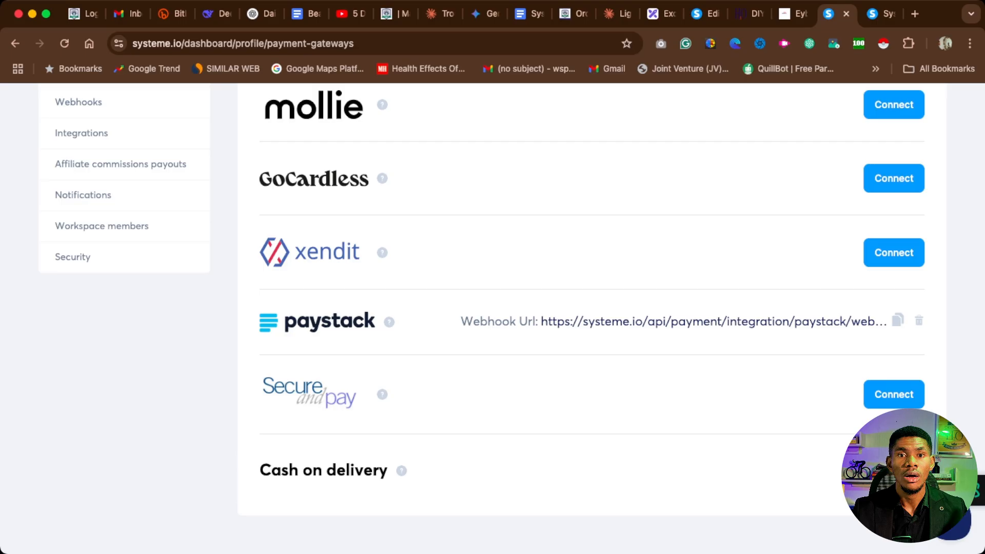
# Return to the order form page editor, review the checkout layout and open a preview of the page.
pyautogui.click(882, 14)
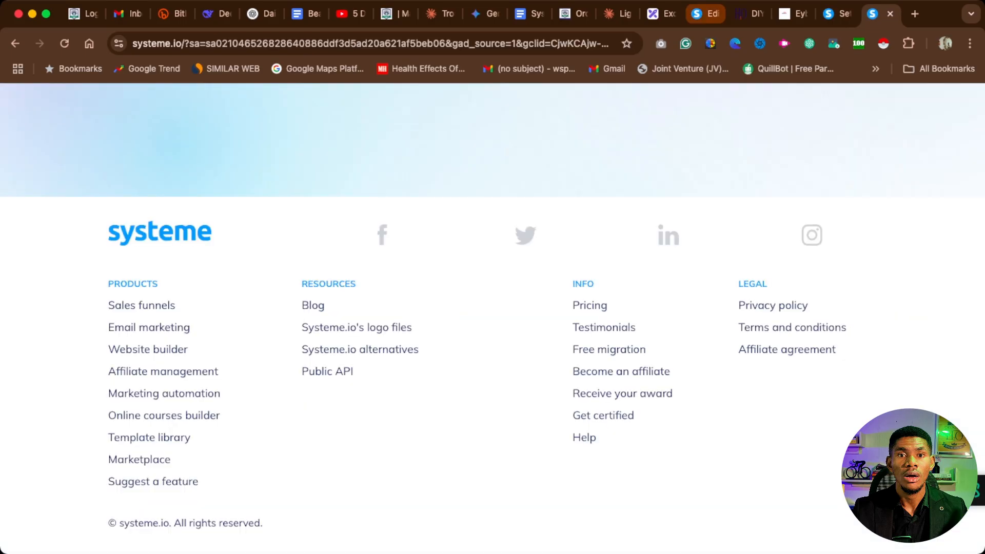
pyautogui.click(706, 14)
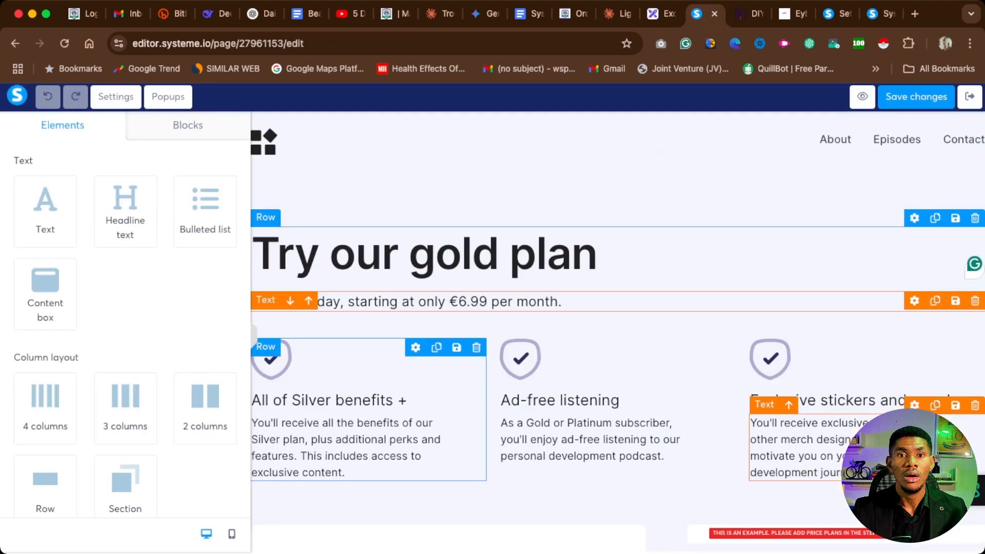
pyautogui.scroll(-15, 685, 406)
pyautogui.scroll(15, 683, 406)
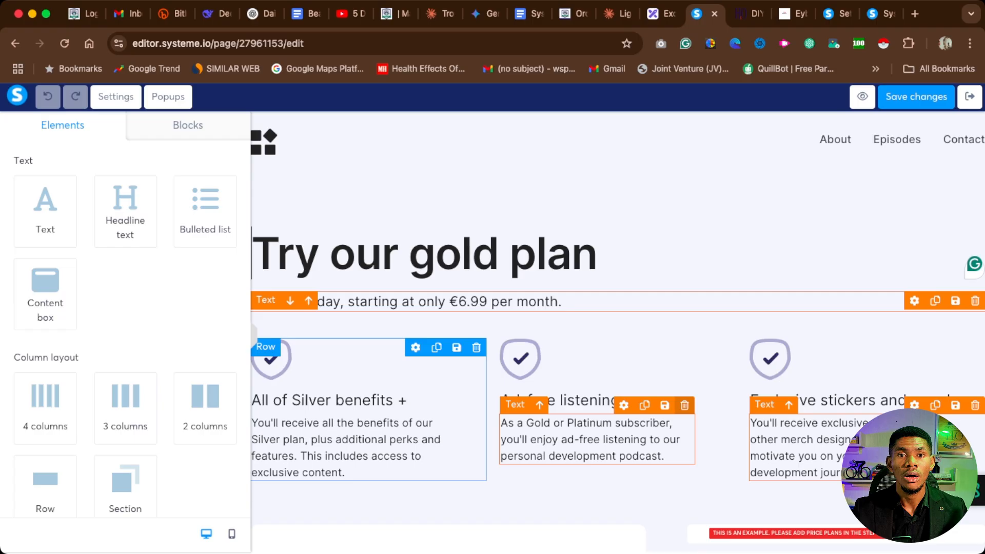
pyautogui.scroll(-7, 615, 400)
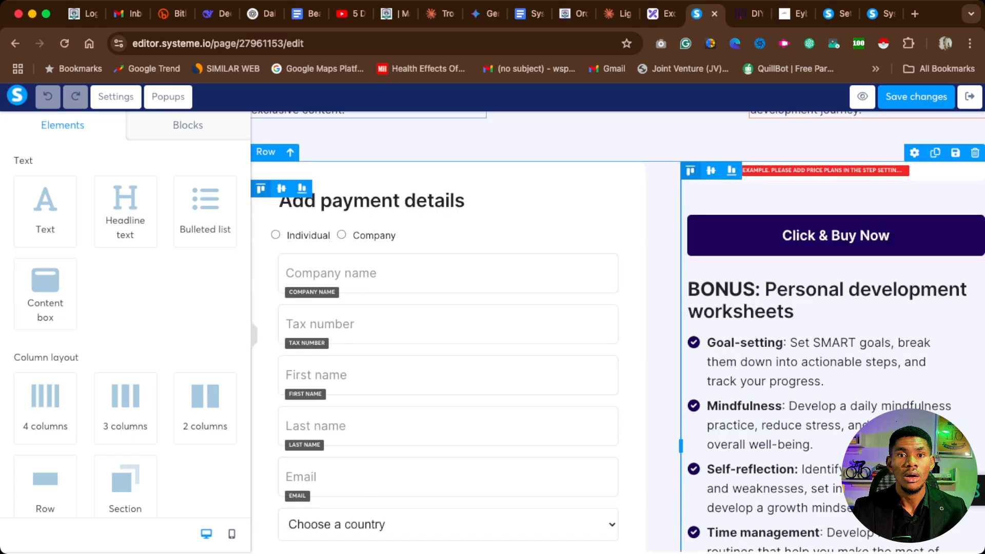
pyautogui.scroll(7, 616, 400)
pyautogui.scroll(-10, 616, 333)
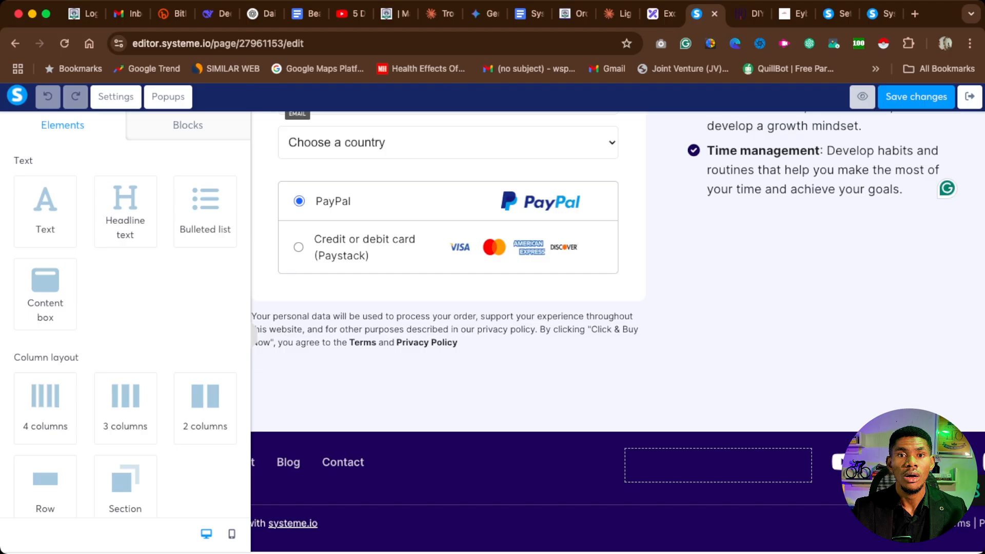
pyautogui.click(863, 97)
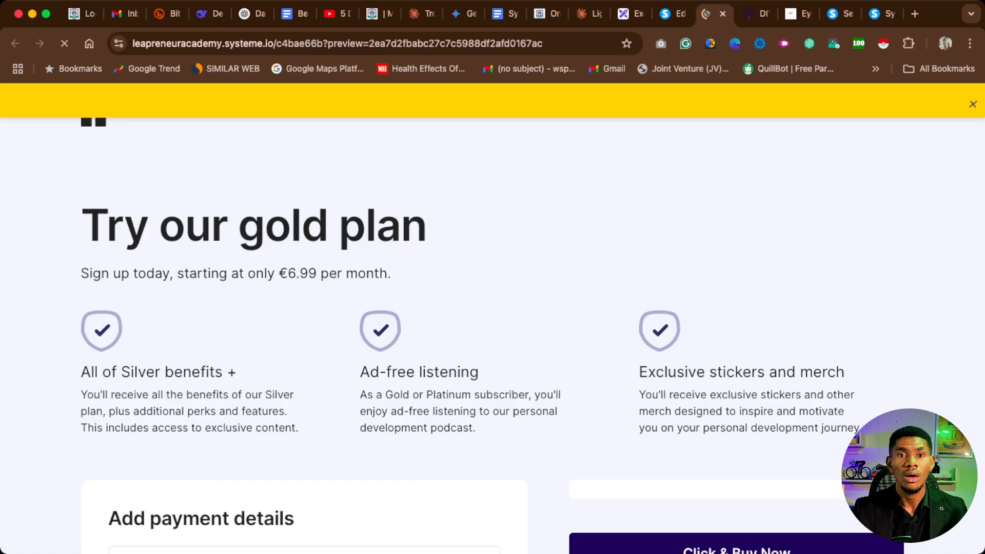
# Remove the preview parameter from the page's web address and load the live order form page.
pyautogui.press('super+l')
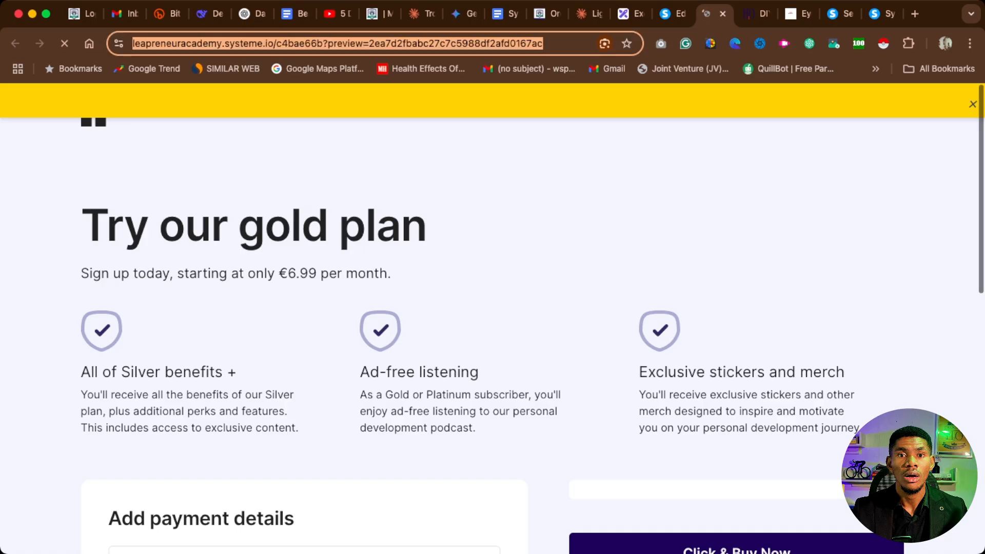
pyautogui.press('Right')
pyautogui.hotkey('alt', 'BackSpace')
pyautogui.hotkey('alt', 'BackSpace')
pyautogui.press('BackSpace')
pyautogui.press('Return')
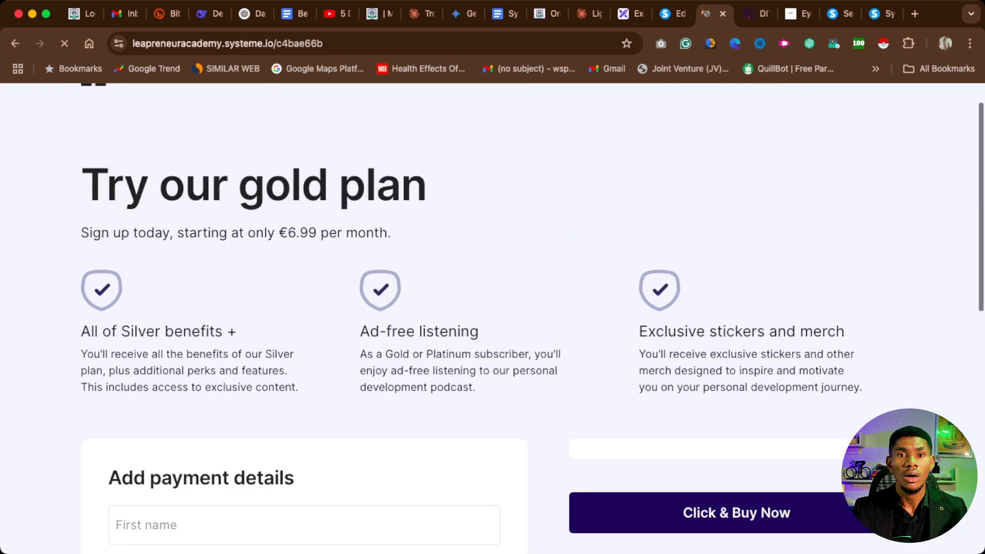
# Fill in the payment details form with the saved autofill entry for the customer's first name, last name and e-mail.
pyautogui.scroll(-5, 492, 318)
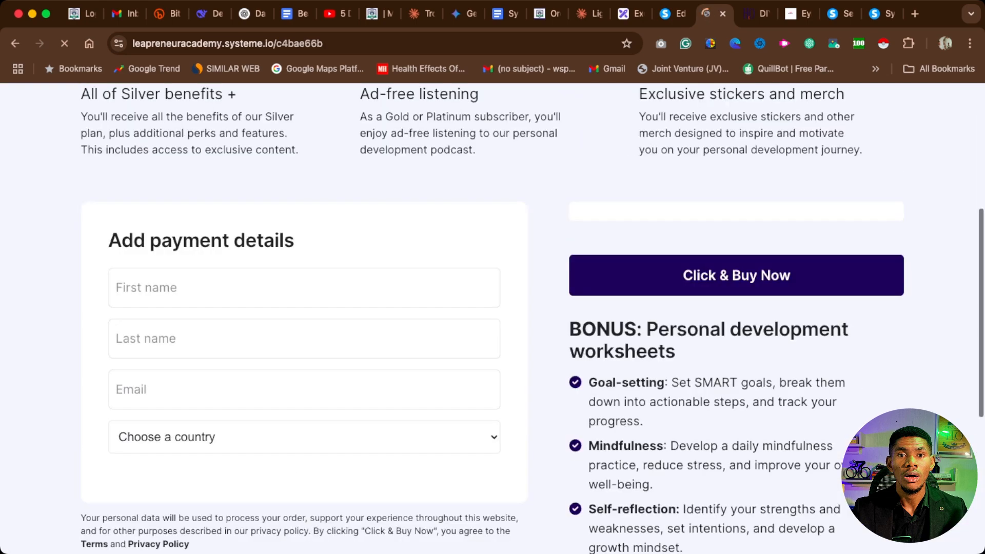
pyautogui.click(205, 303)
pyautogui.press('Down')
pyautogui.press('Return')
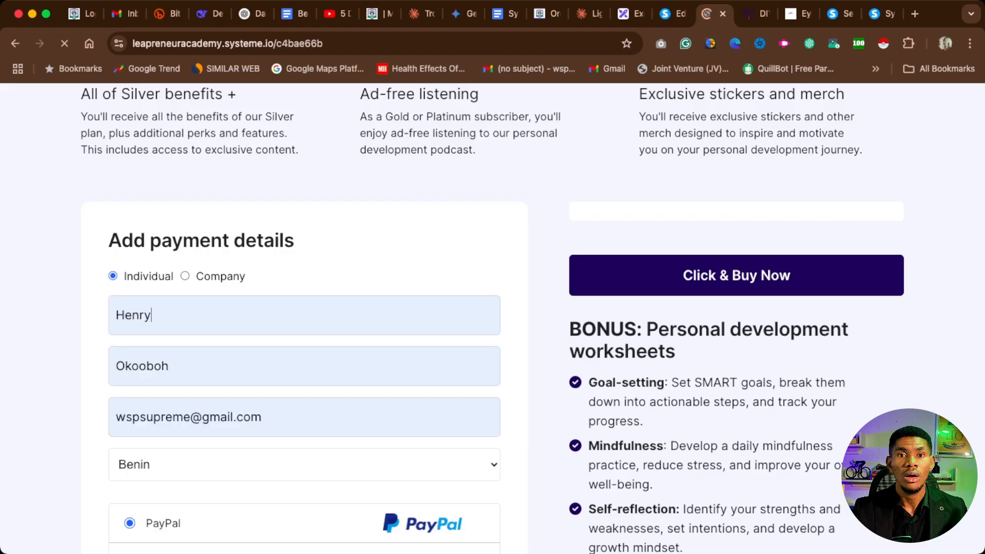
# Examine the order form's payment methods and highlight the message under the Click & Buy Now button.
pyautogui.scroll(-6, 493, 318)
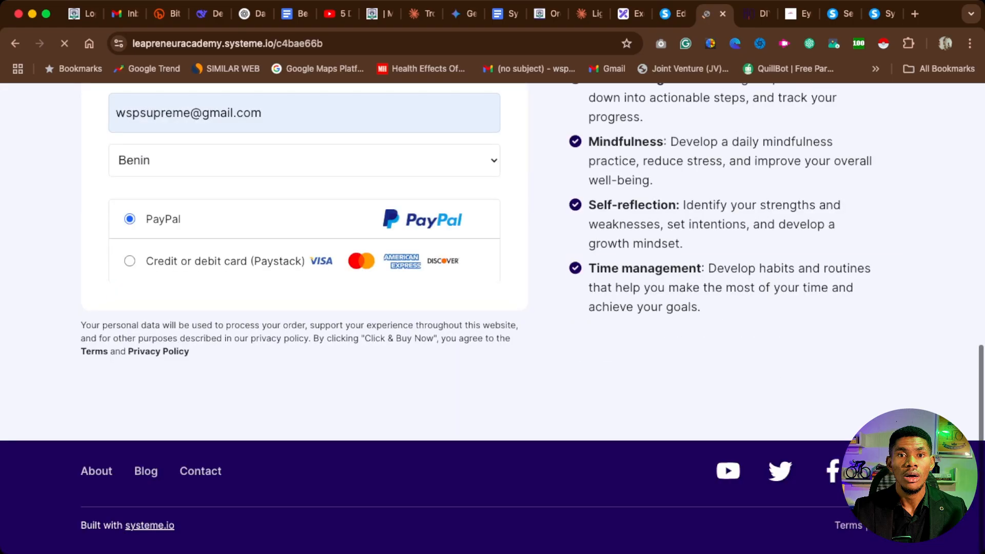
pyautogui.scroll(6, 493, 318)
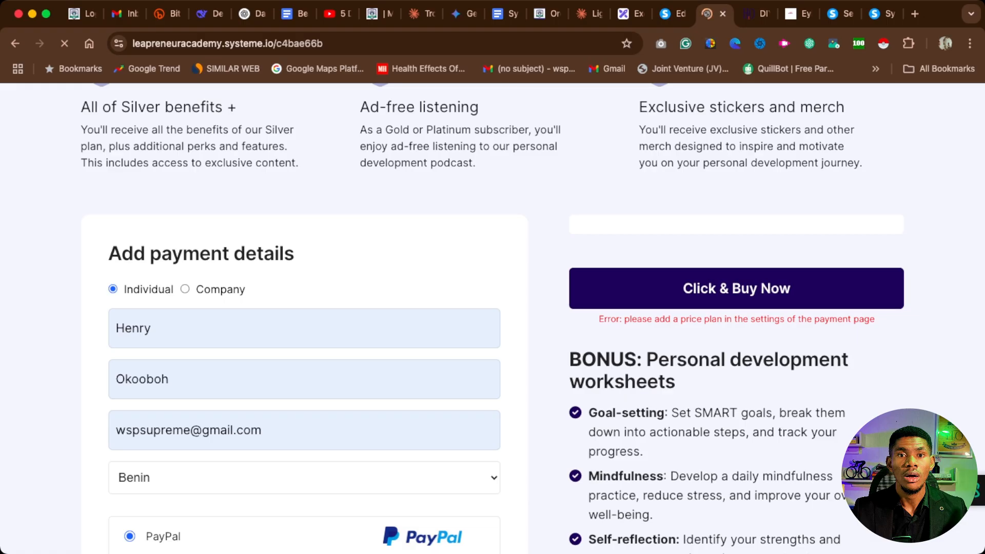
pyautogui.tripleClick(737, 320)
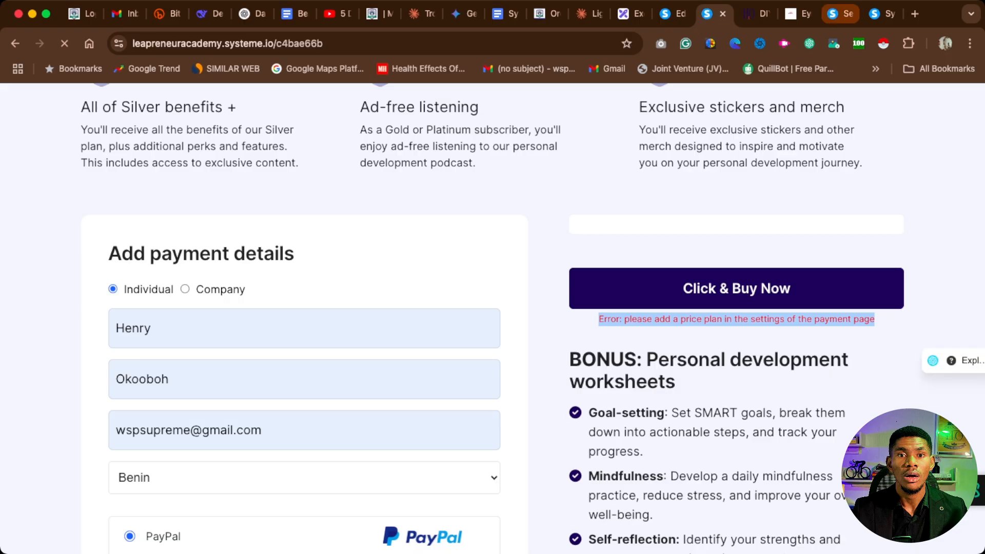
pyautogui.click(841, 14)
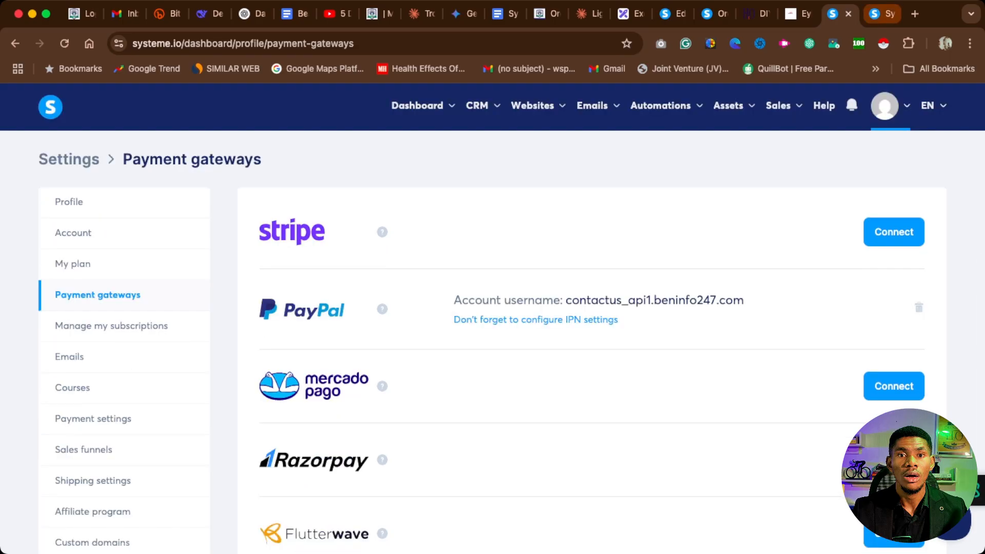
pyautogui.click(882, 14)
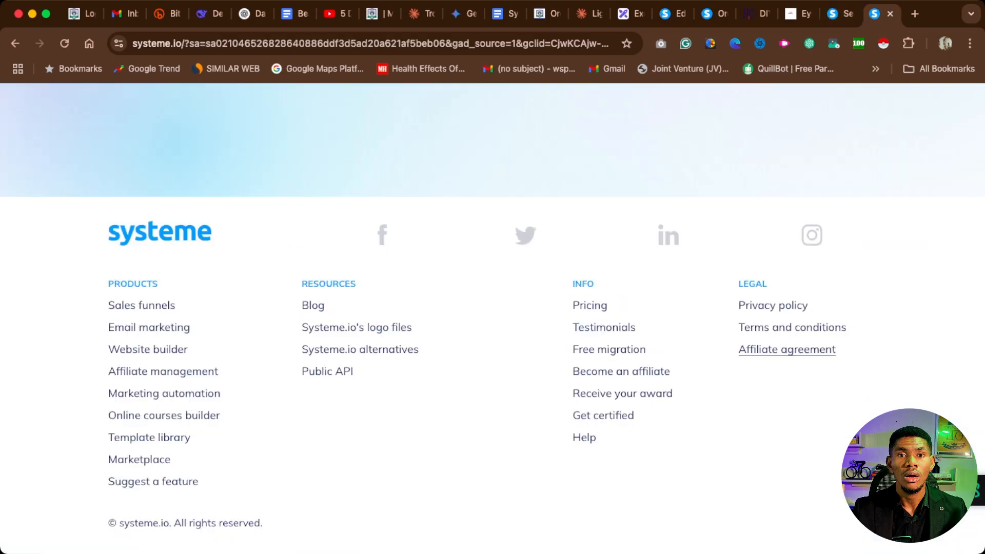
pyautogui.scroll(20, 787, 350)
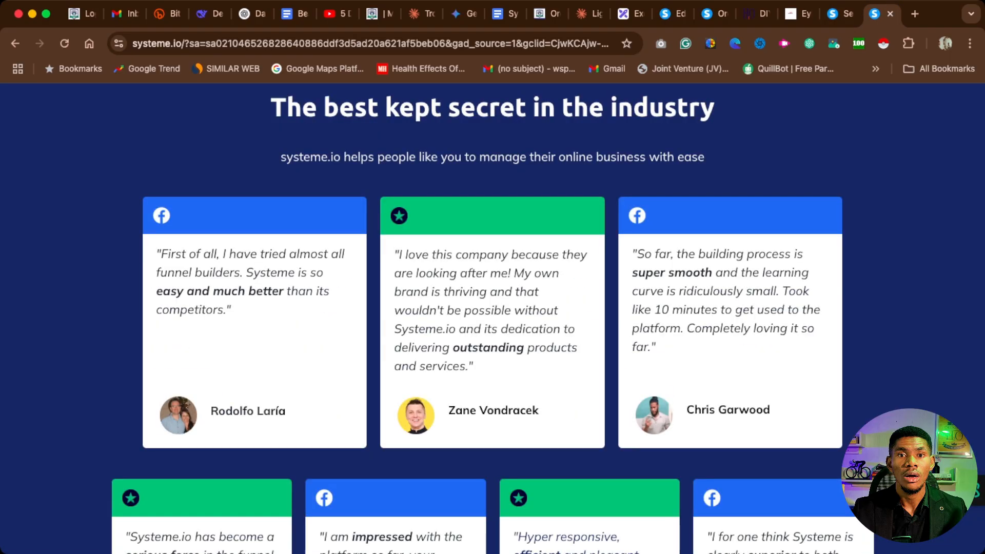
pyautogui.scroll(1, 493, 317)
pyautogui.scroll(10, 493, 318)
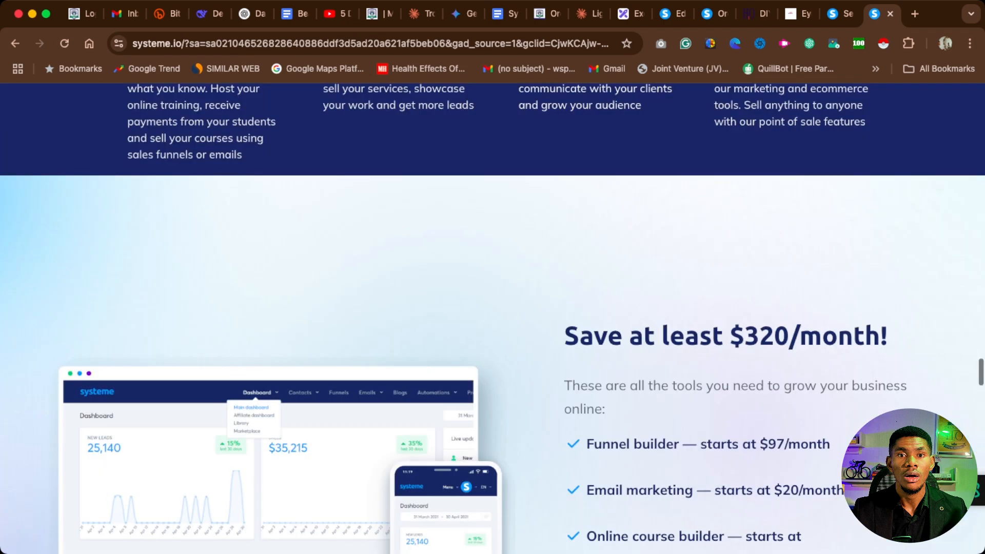
pyautogui.hotkey('ctrl', 'shift', 'Tab')
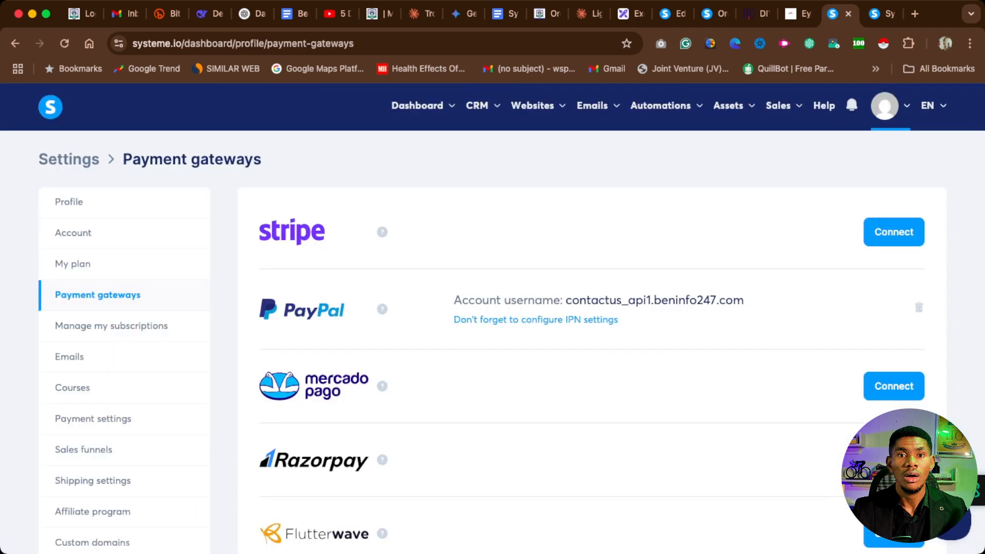
pyautogui.hotkey('ctrl', 'shift', 'Tab')
pyautogui.hotkey('ctrl', 'shift', 'Tab')
pyautogui.hotkey('ctrl', 'shift', 'Tab')
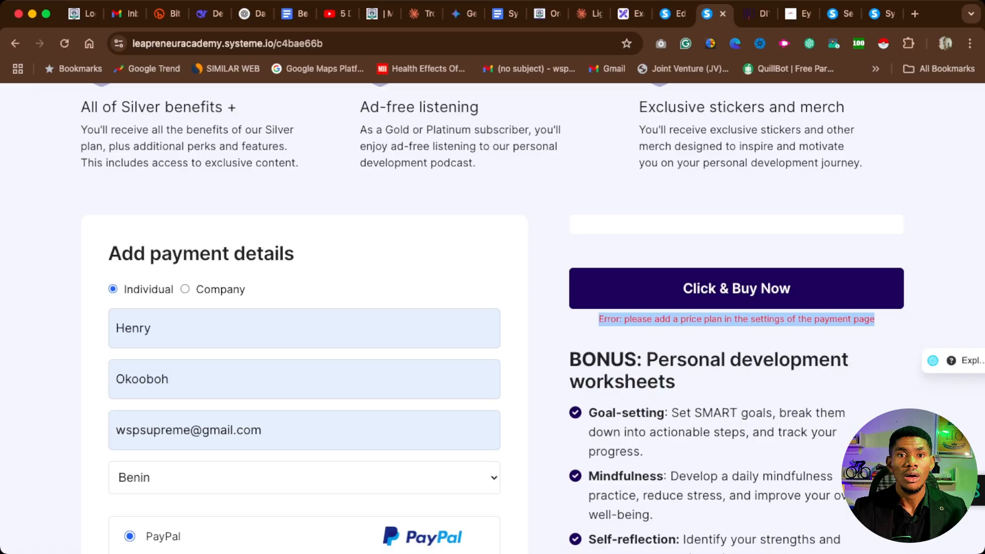
pyautogui.scroll(5, 737, 289)
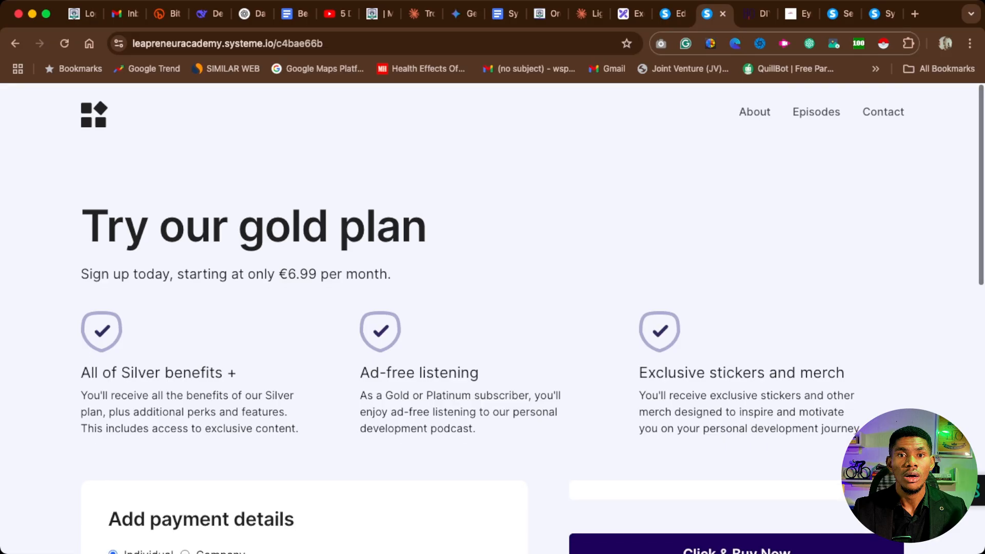
# Return to the order form page editor and exit it to the demo funnel's Order Form step configuration.
pyautogui.click(673, 14)
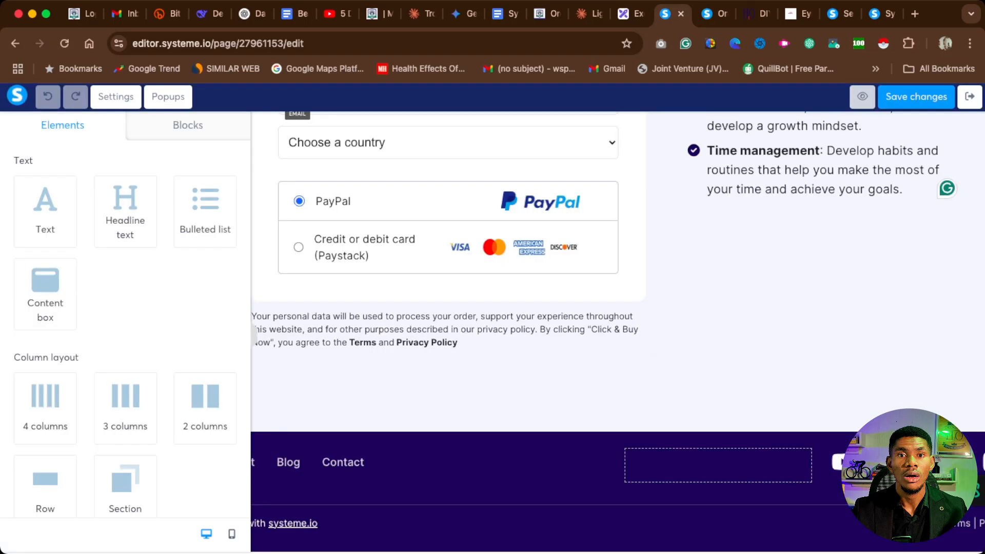
pyautogui.scroll(-8, 617, 326)
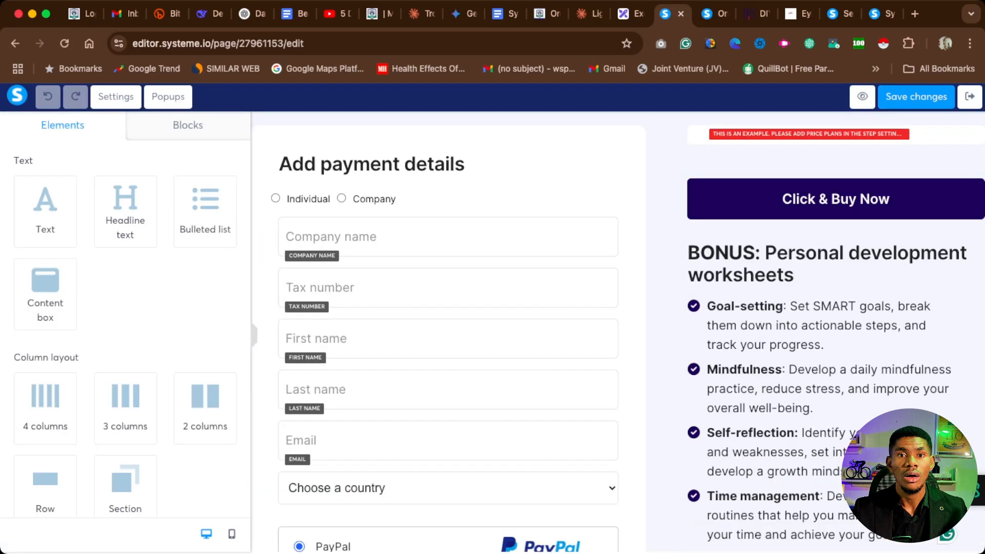
pyautogui.scroll(-5, 617, 327)
pyautogui.scroll(15, 617, 326)
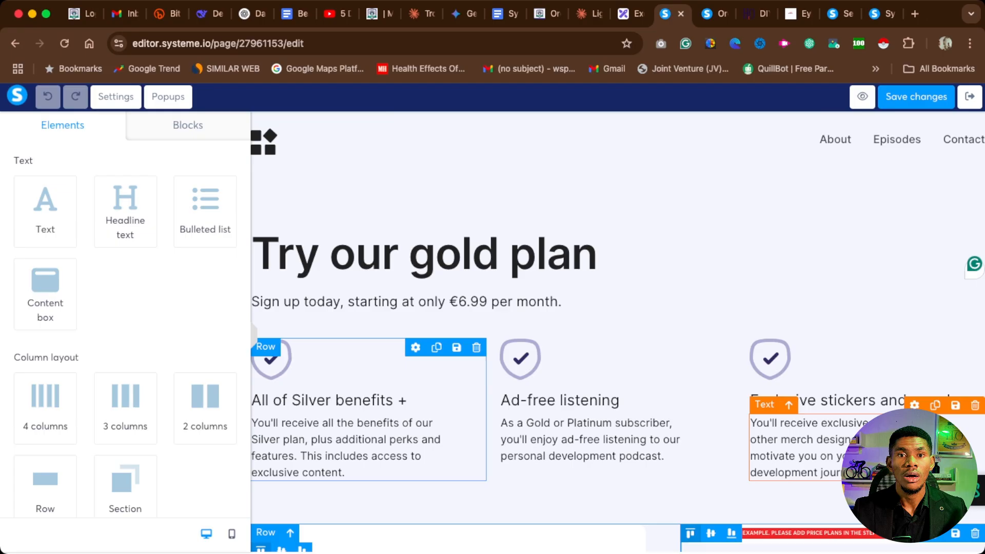
pyautogui.click(970, 97)
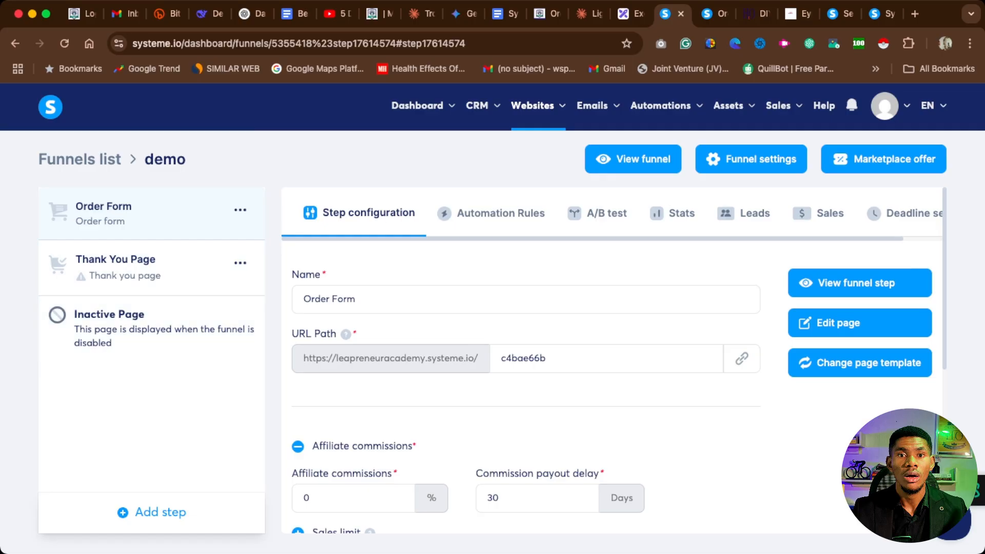
# Set the Order Form step's offer type to Digital product.
pyautogui.scroll(-6, 610, 359)
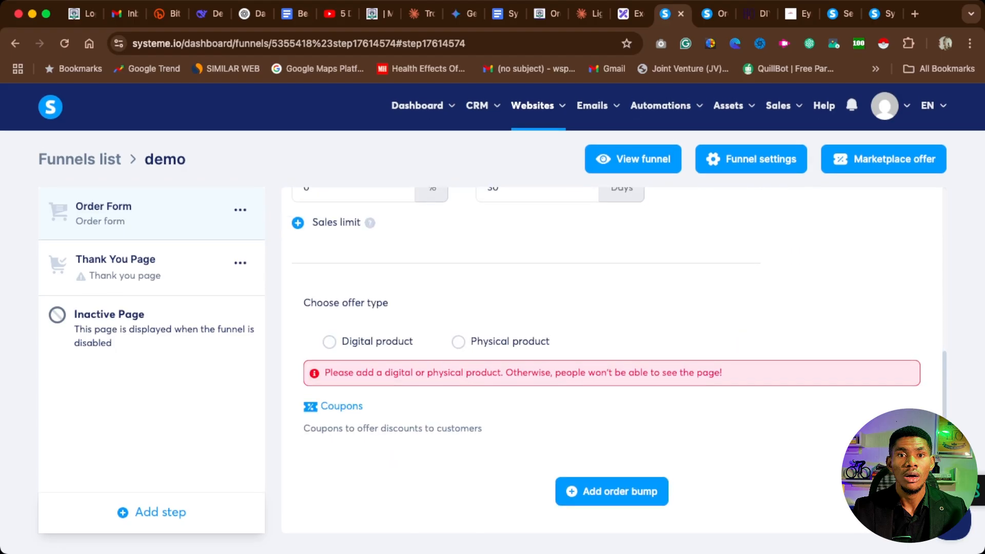
pyautogui.scroll(1, 610, 359)
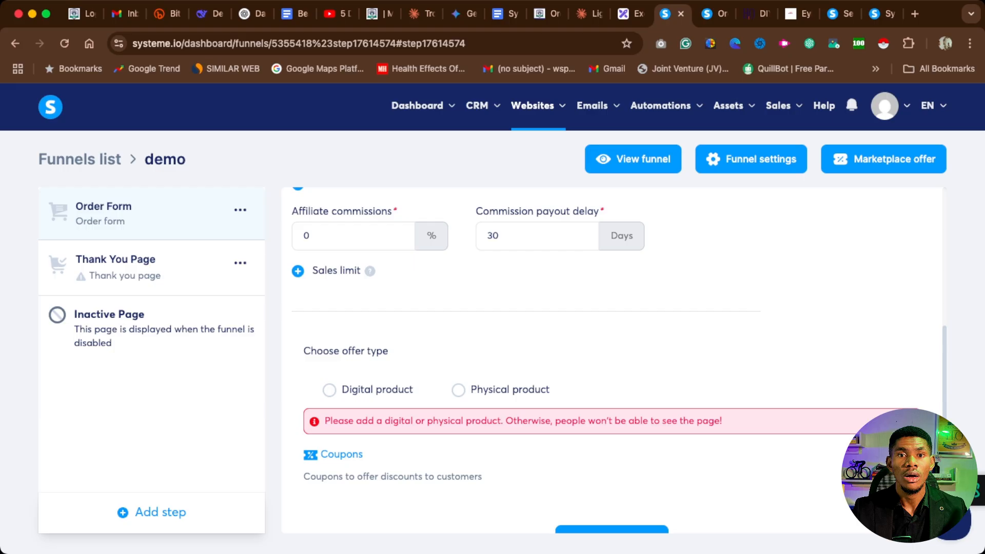
pyautogui.click(330, 390)
pyautogui.scroll(-2, 619, 359)
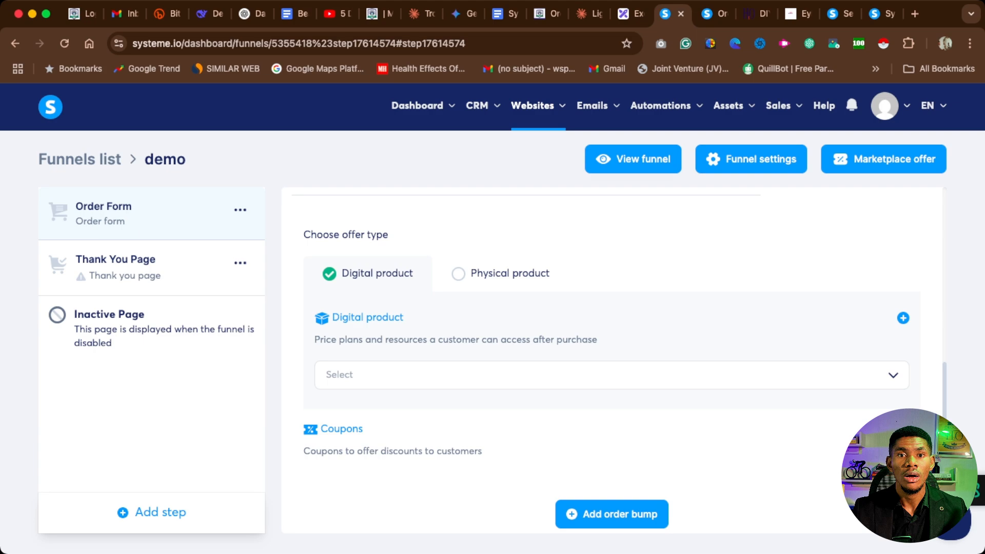
# Select the existing digital product Core Product Creation Cohort (6 weeks) for the offer.
pyautogui.click(612, 375)
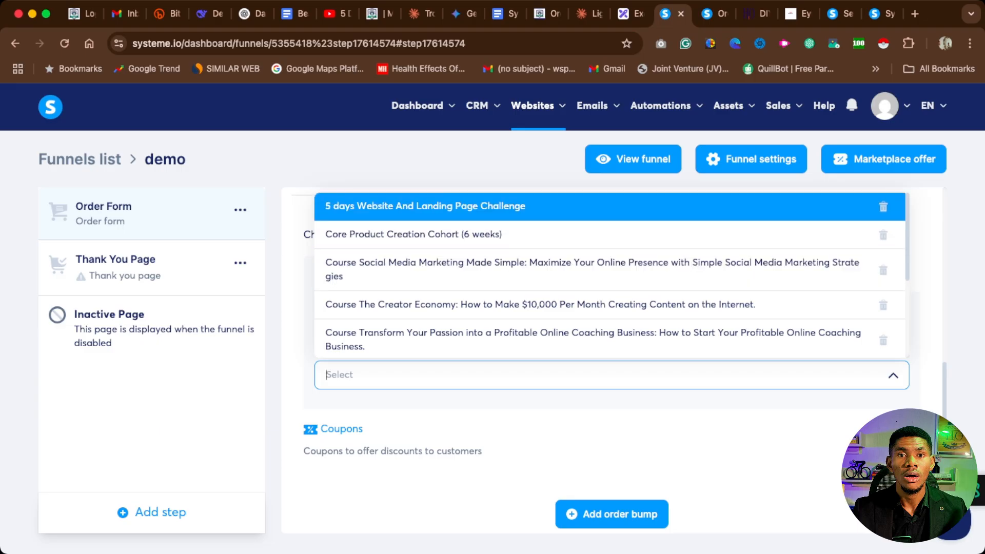
pyautogui.press('Escape')
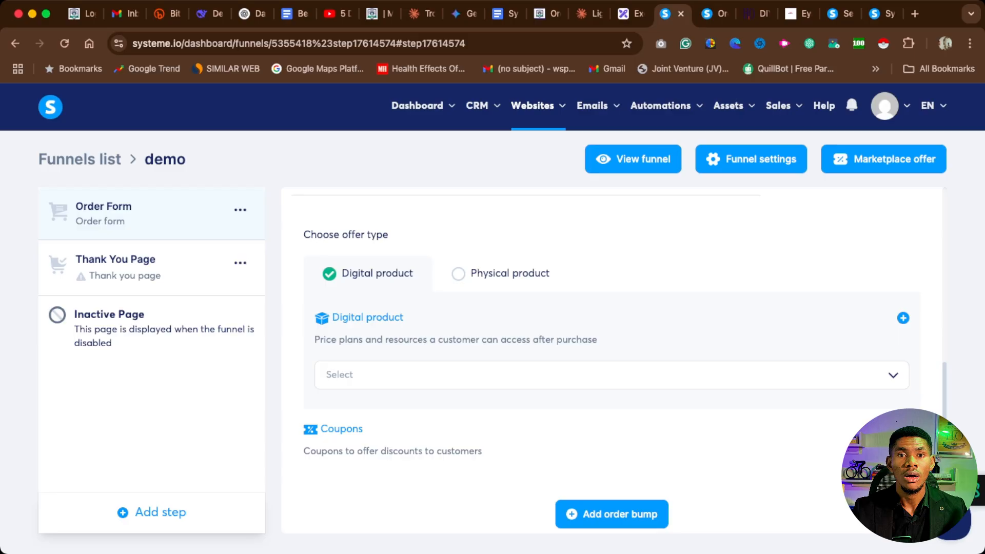
pyautogui.click(612, 374)
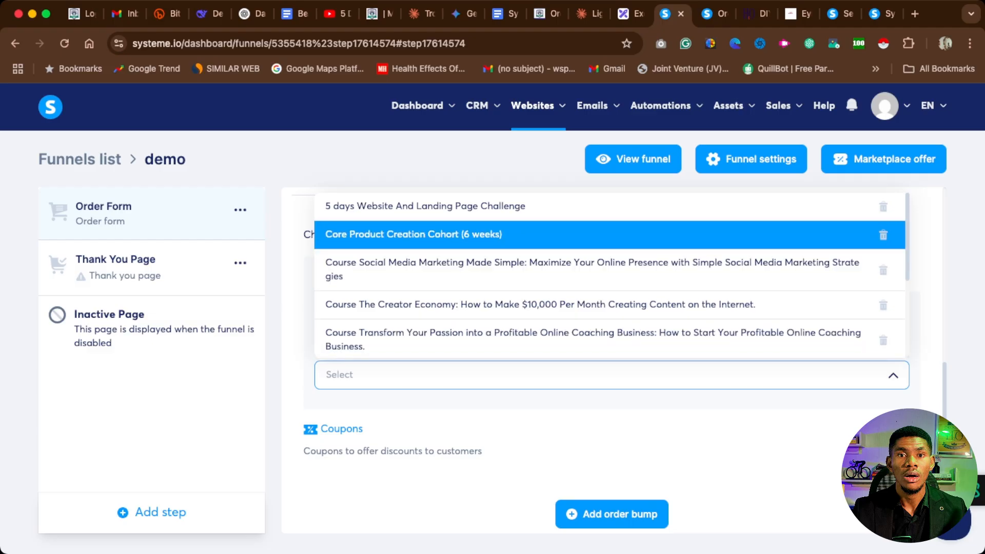
pyautogui.press('Return')
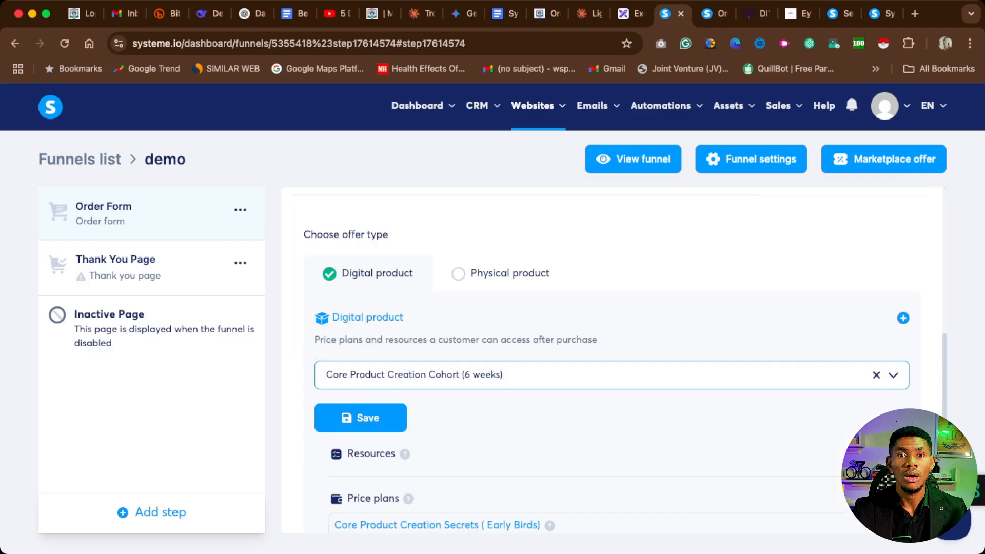
# Examine the selected digital product's resources and price plans and the coupon and order bump options.
pyautogui.scroll(-2, 612, 360)
pyautogui.scroll(2, 612, 360)
pyautogui.scroll(-2, 612, 361)
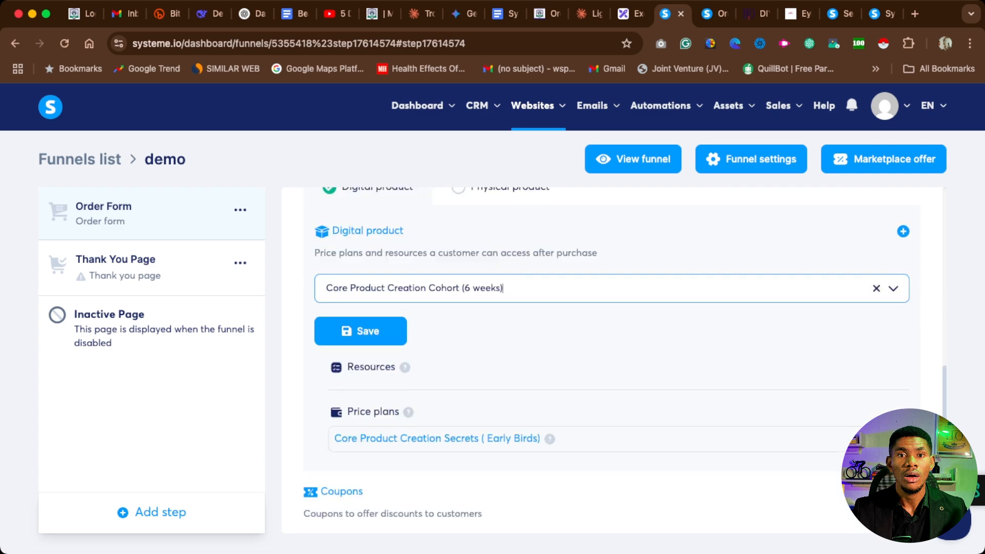
pyautogui.scroll(1, 612, 361)
pyautogui.scroll(1, 612, 360)
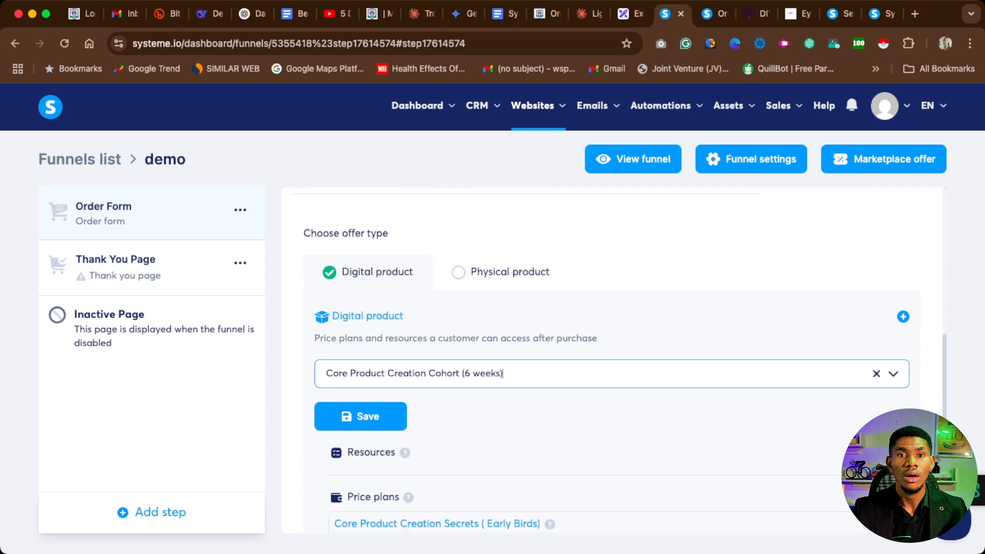
pyautogui.scroll(-5, 611, 360)
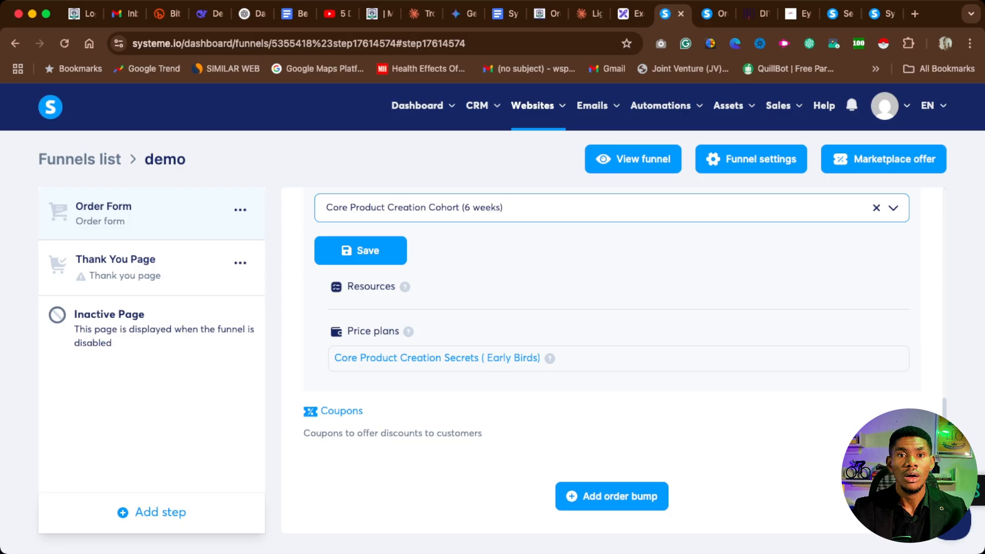
pyautogui.scroll(1, 611, 360)
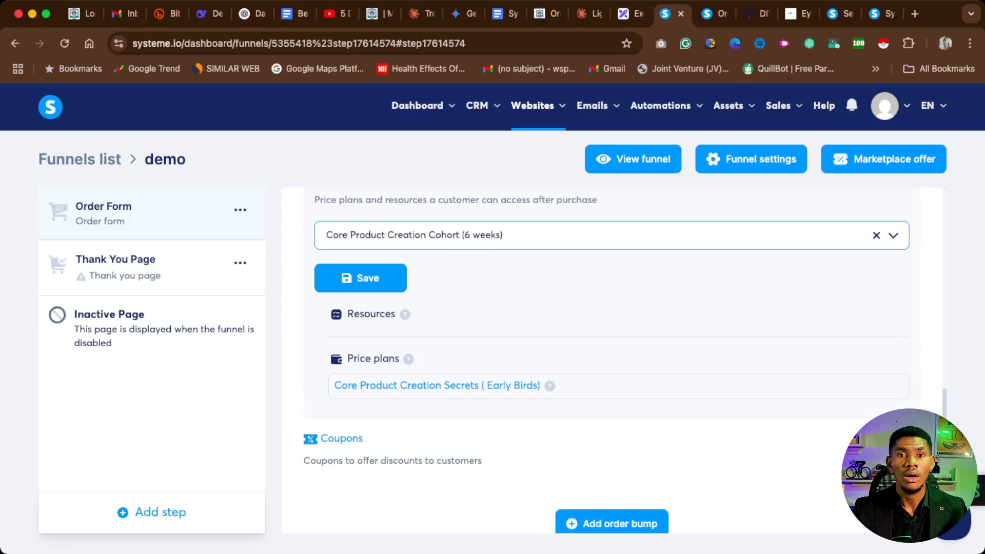
pyautogui.scroll(-1, 612, 360)
pyautogui.scroll(2, 611, 360)
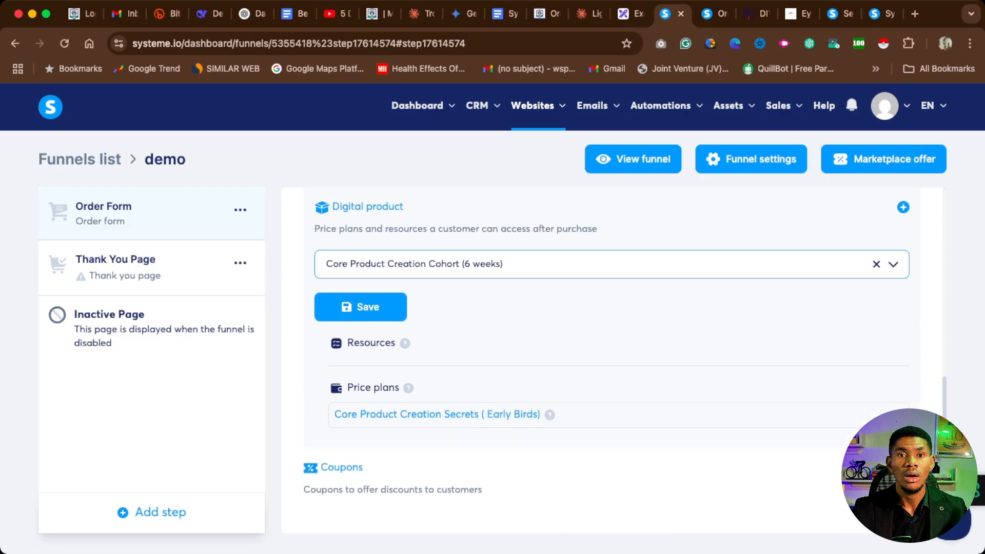
pyautogui.scroll(2, 611, 360)
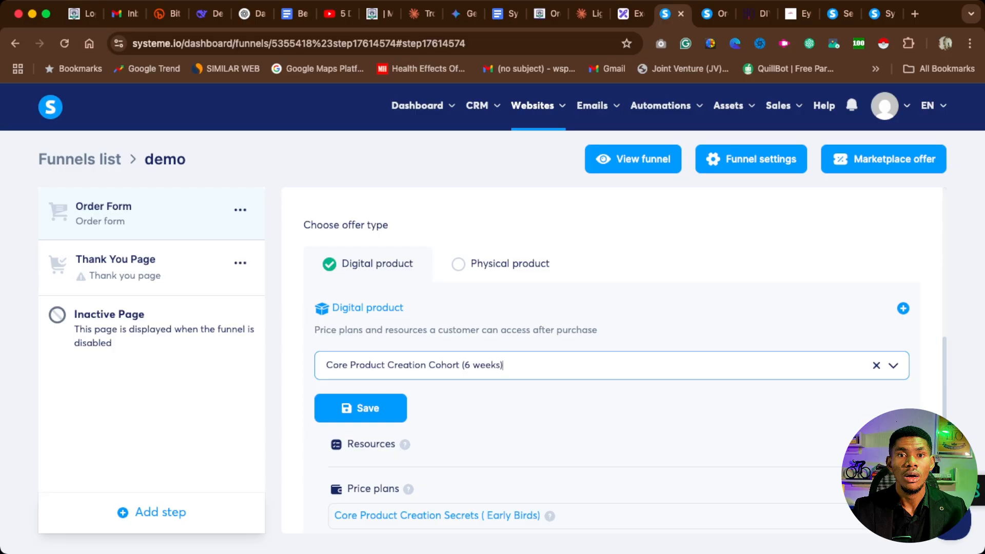
# Start a new digital product for the offer and name it "sales funnel".
pyautogui.click(903, 308)
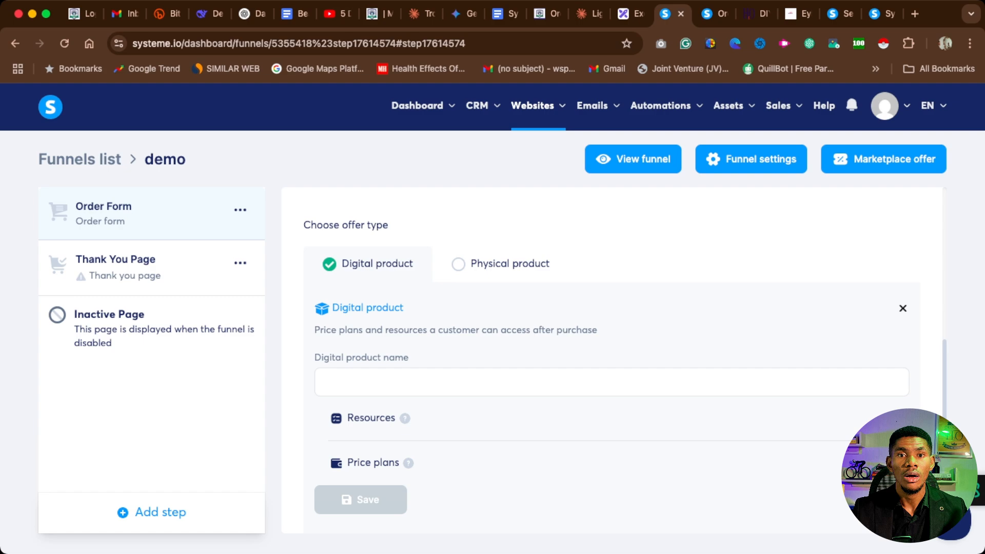
pyautogui.click(612, 382)
pyautogui.scroll(-1, 612, 383)
pyautogui.scroll(1, 612, 382)
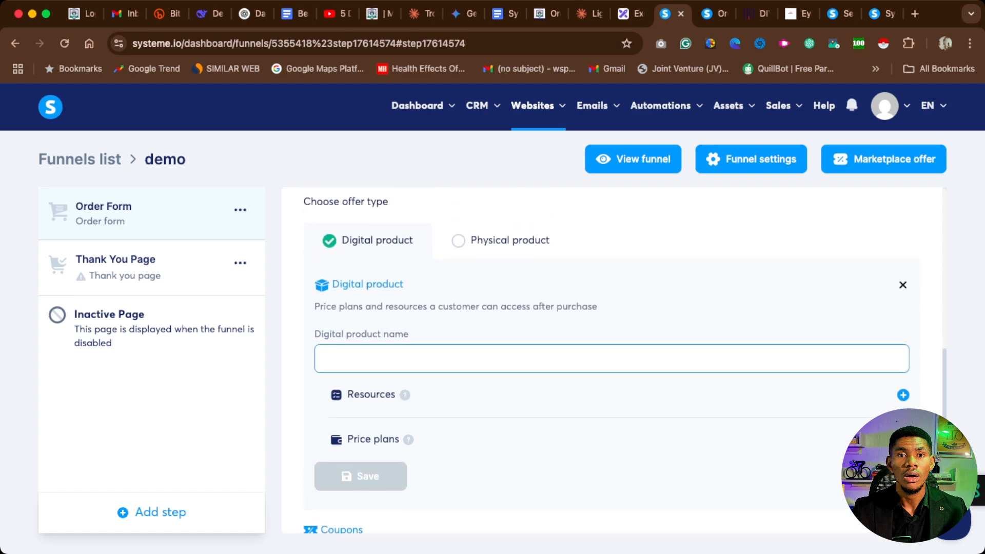
pyautogui.write('s')
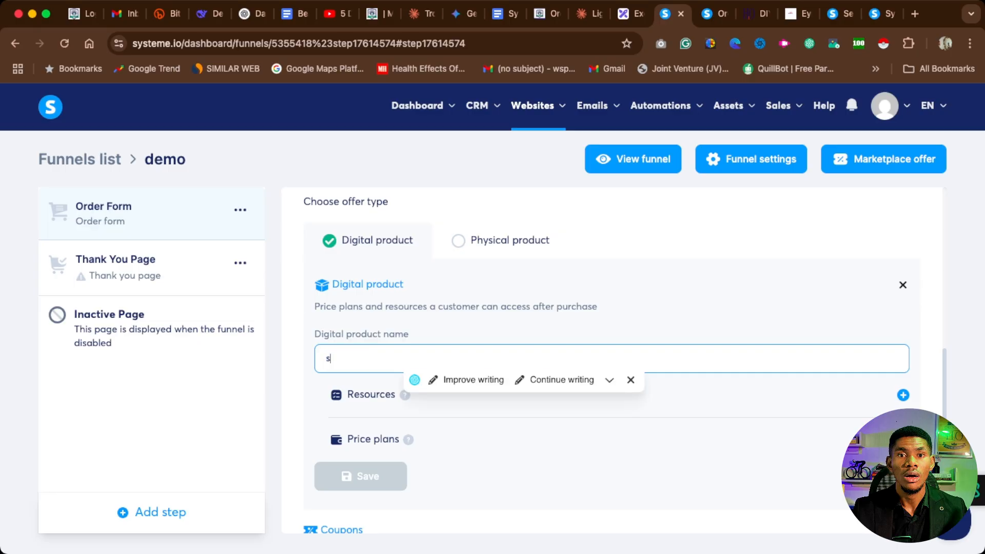
pyautogui.write('ales funnel')
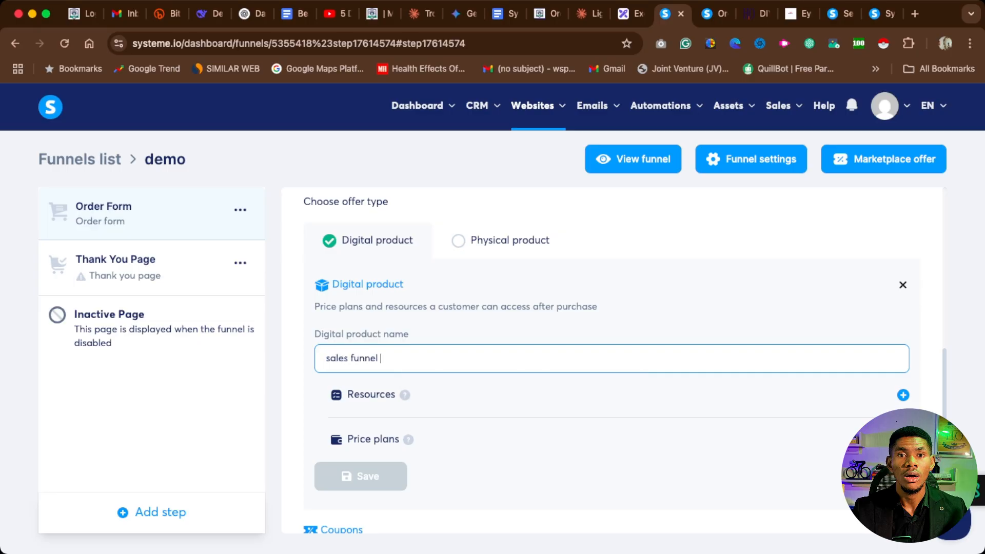
pyautogui.scroll(-1, 612, 382)
pyautogui.scroll(1, 611, 383)
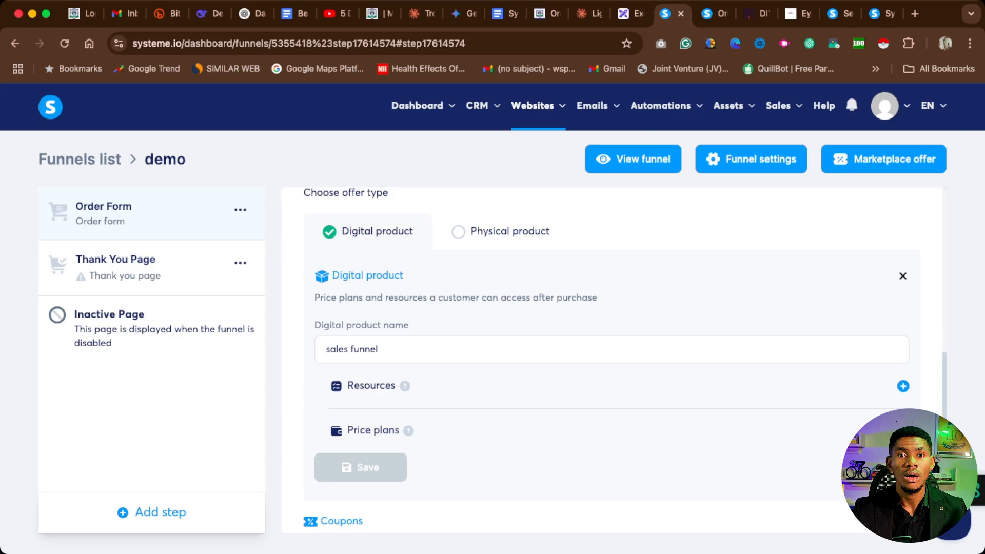
# Add a price plan to the digital product, choosing One-time payment and creating a new plan instead of an existing one.
pyautogui.click(903, 431)
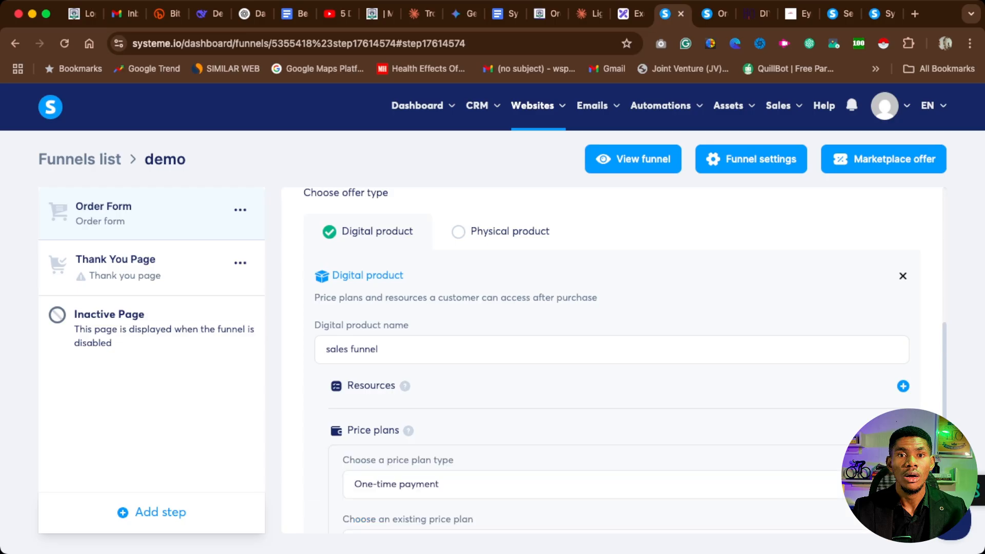
pyautogui.scroll(-3, 611, 359)
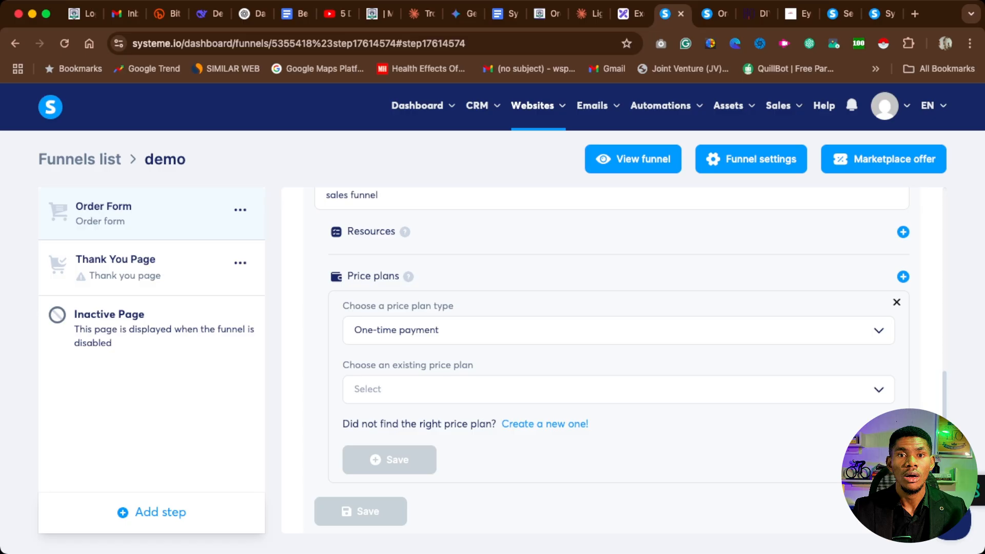
pyautogui.click(619, 330)
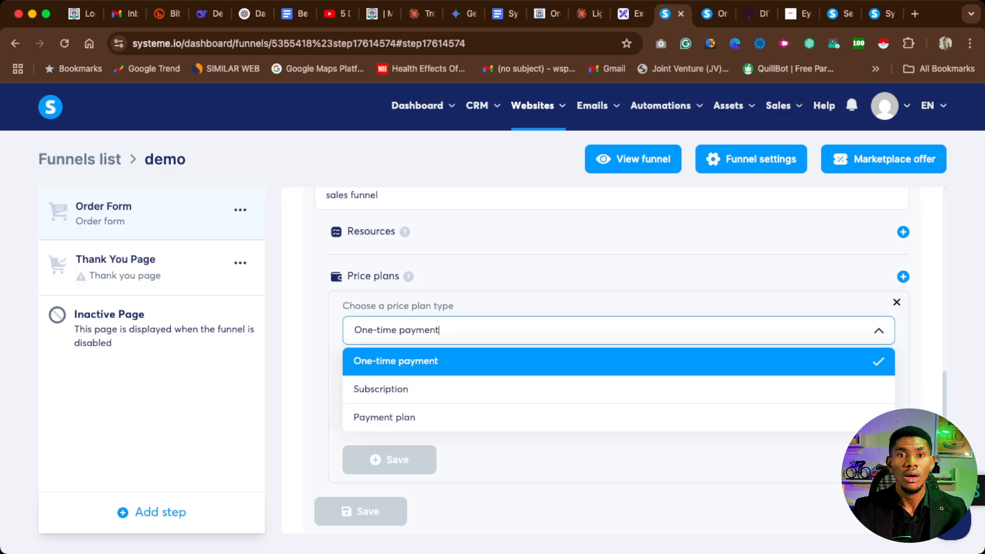
pyautogui.click(619, 361)
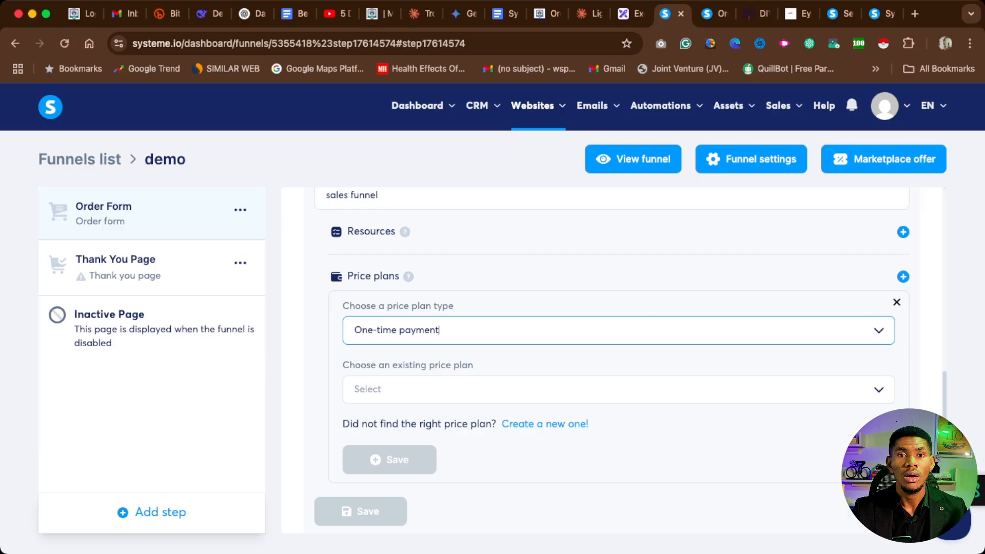
pyautogui.click(619, 389)
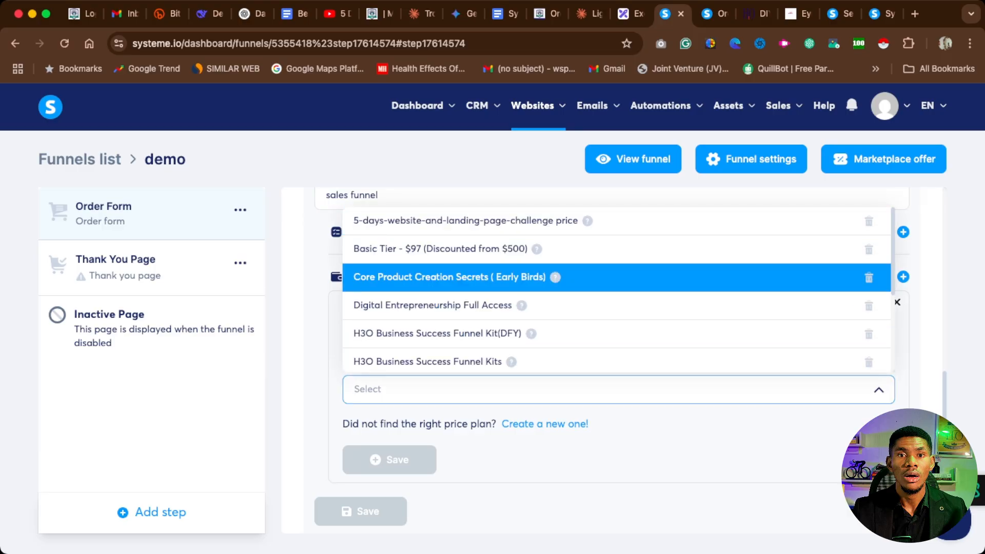
pyautogui.click(545, 424)
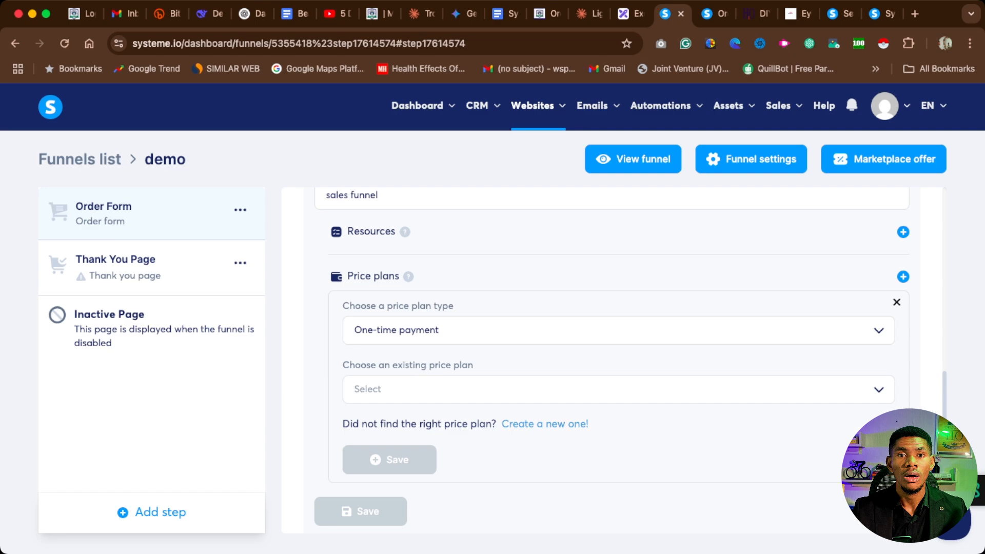
pyautogui.click(546, 425)
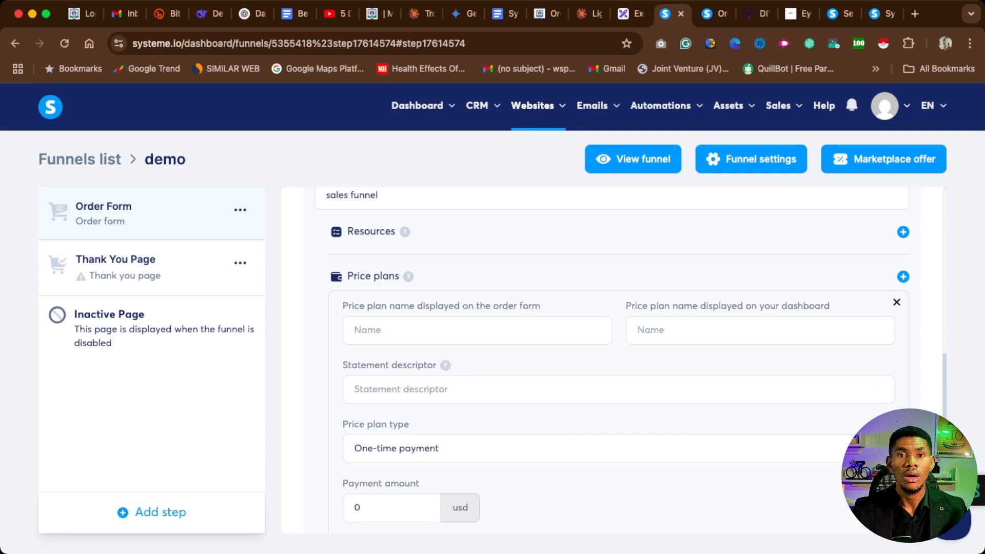
# Name the price plan "sales funnel" for both the order form and the dashboard.
pyautogui.click(477, 330)
pyautogui.write('sales funnel')
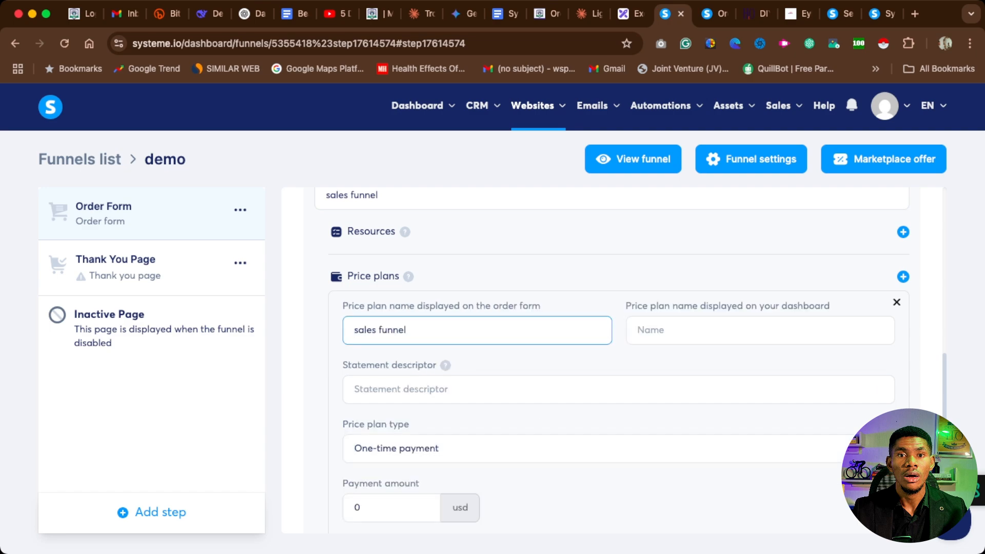
pyautogui.click(761, 330)
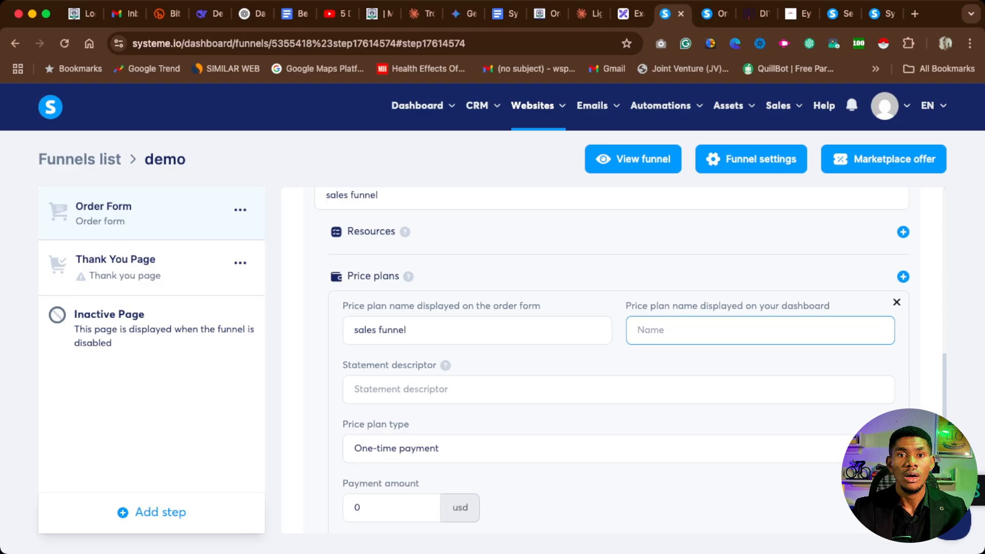
pyautogui.write('sales funnel')
# Set the price plan's payment amount to 1500 USD and try to save the plan.
pyautogui.scroll(-2, 610, 360)
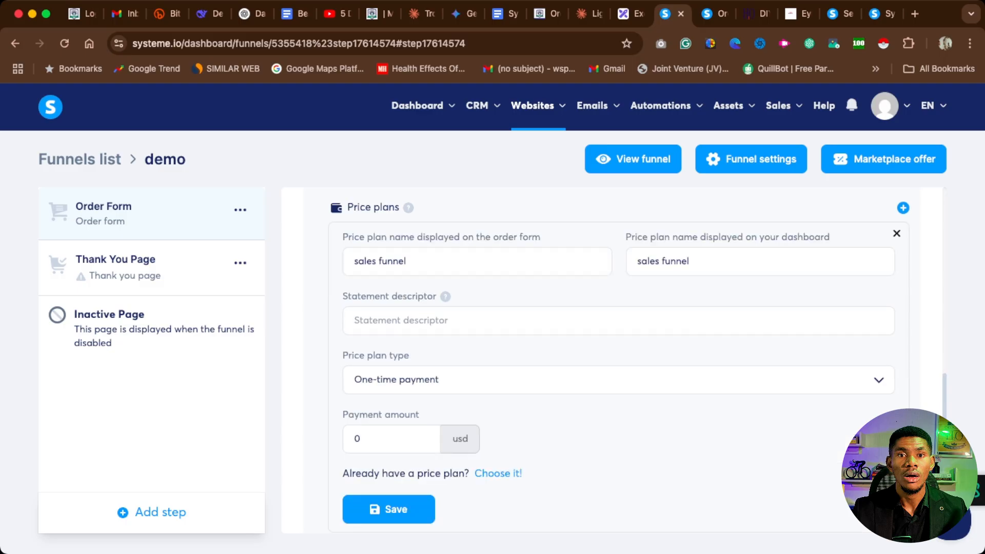
pyautogui.click(363, 439)
pyautogui.press('BackSpace')
pyautogui.write('1500')
pyautogui.click(388, 510)
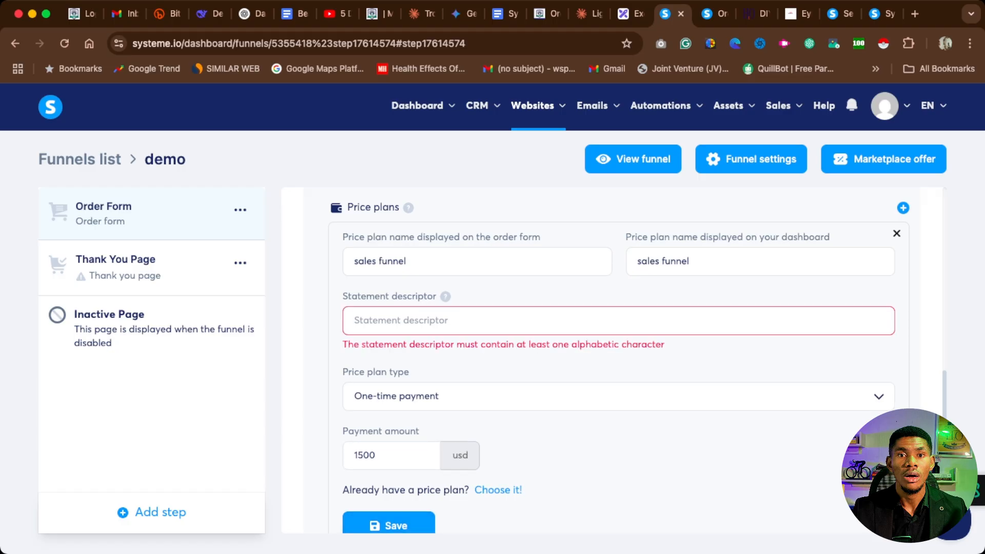
# Enter "sales funnel" as the statement descriptor and save the price plan.
pyautogui.click(354, 320)
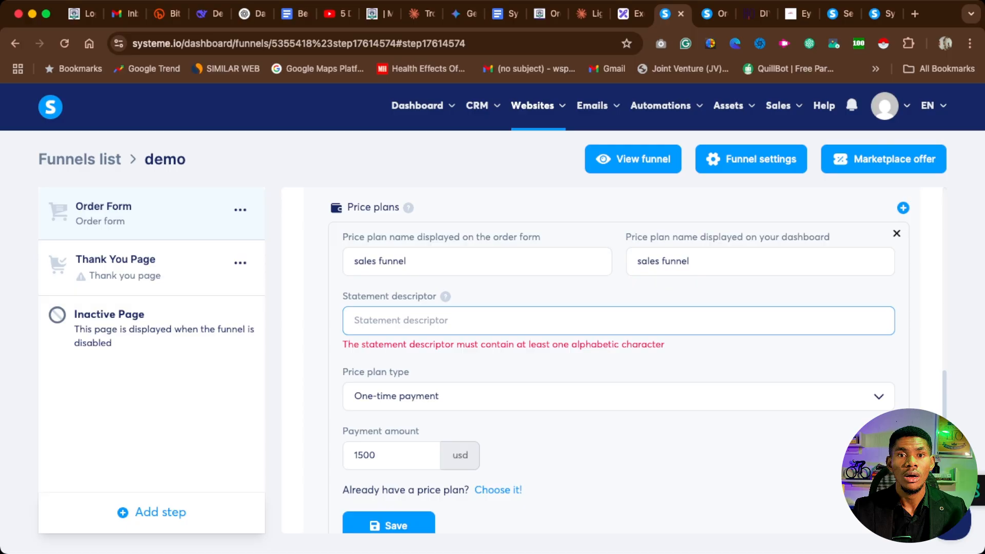
pyautogui.write('sales funnel')
pyautogui.scroll(-1, 378, 287)
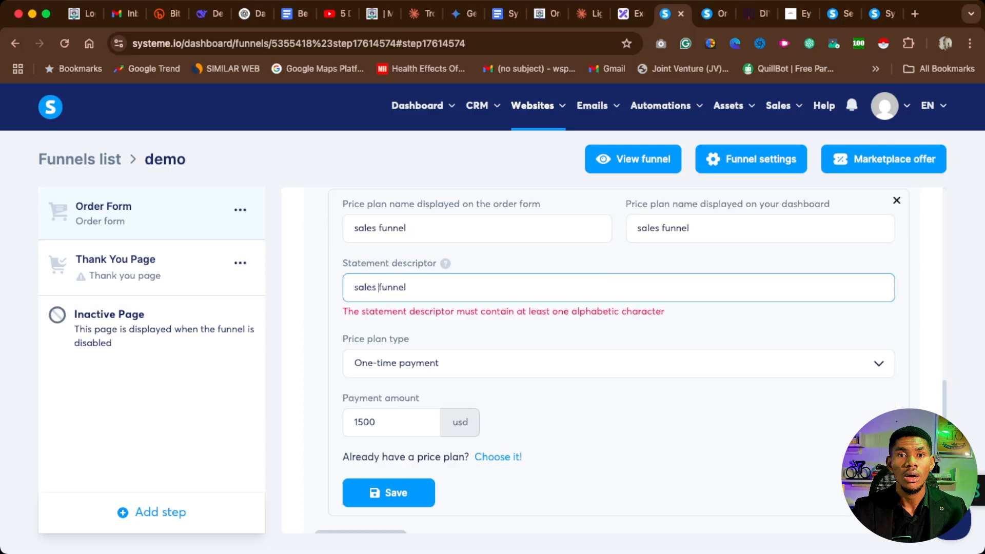
pyautogui.scroll(-1, 608, 359)
pyautogui.click(389, 476)
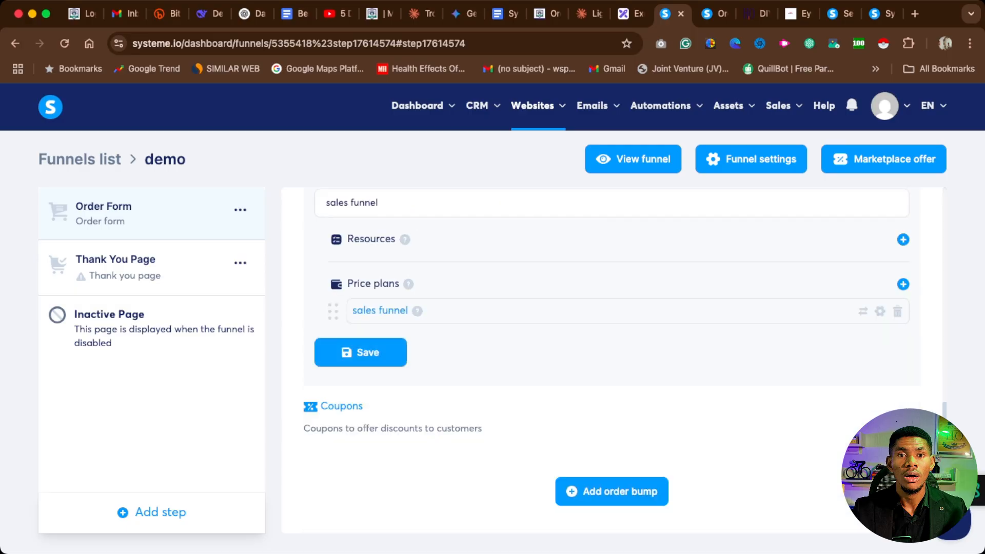
# Save the "sales funnel" digital product with its price plan in the Order Form offer.
pyautogui.scroll(1, 612, 361)
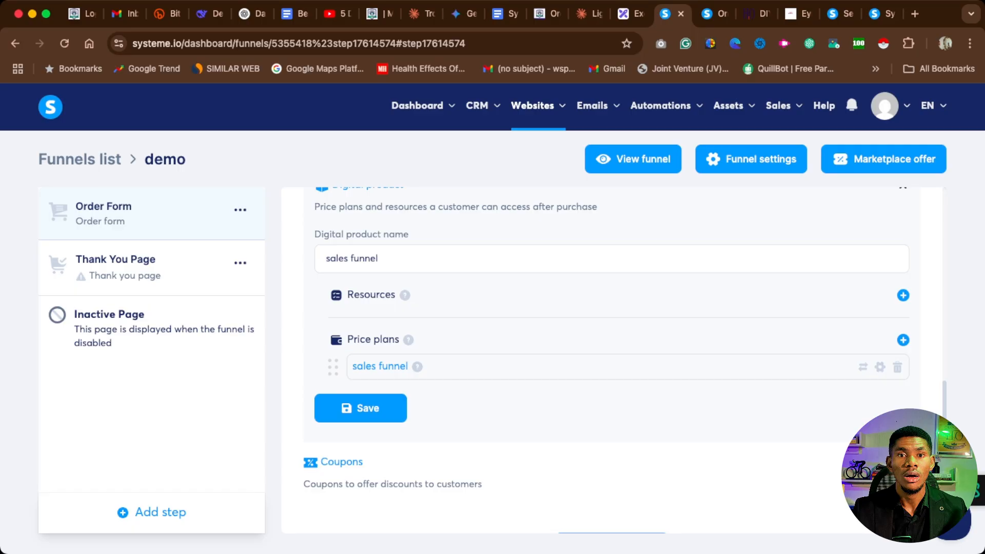
pyautogui.scroll(-1, 611, 361)
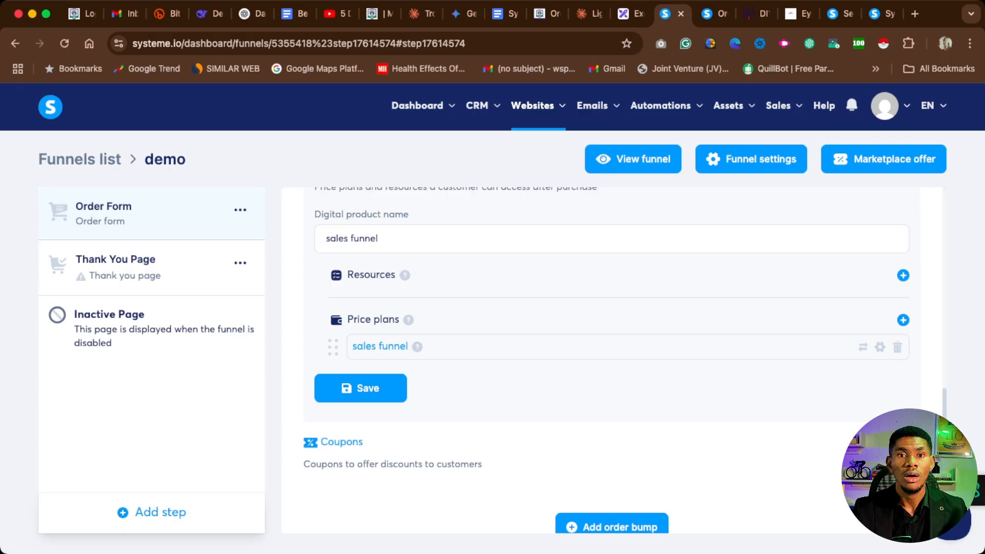
pyautogui.click(362, 389)
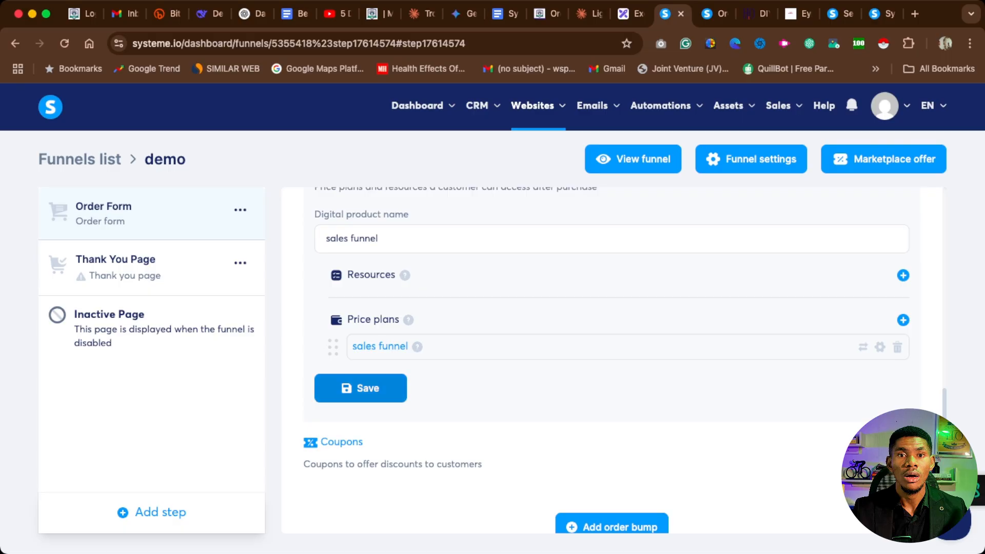
pyautogui.scroll(7, 361, 389)
pyautogui.scroll(3, 611, 360)
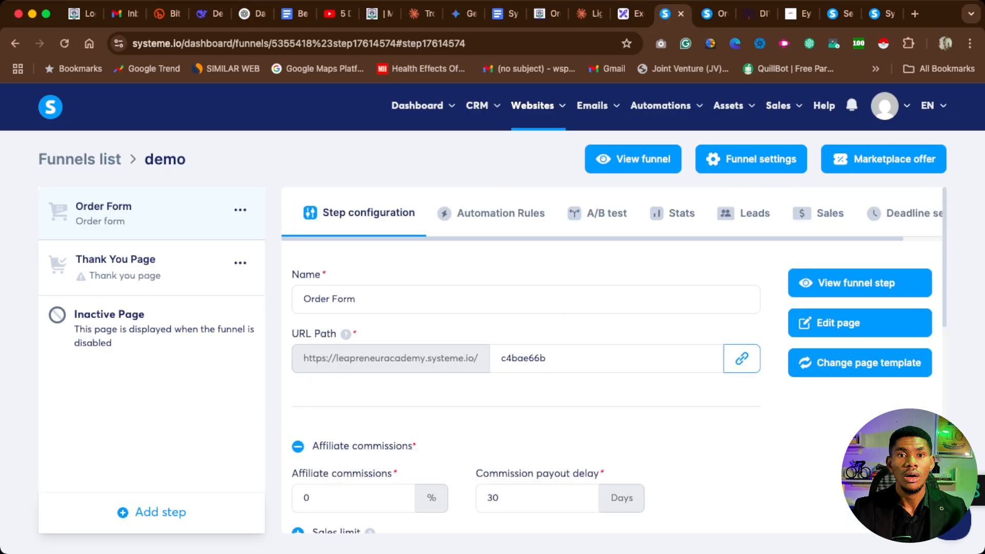
# Open the Order Form page for editing and examine its offer price, payment button and payment details form.
pyautogui.click(827, 335)
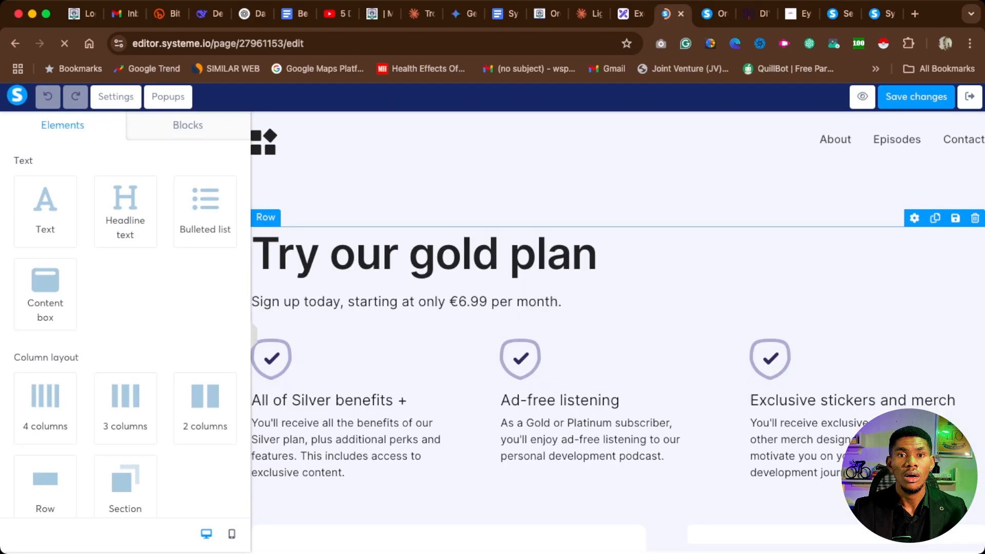
pyautogui.scroll(-4, 708, 511)
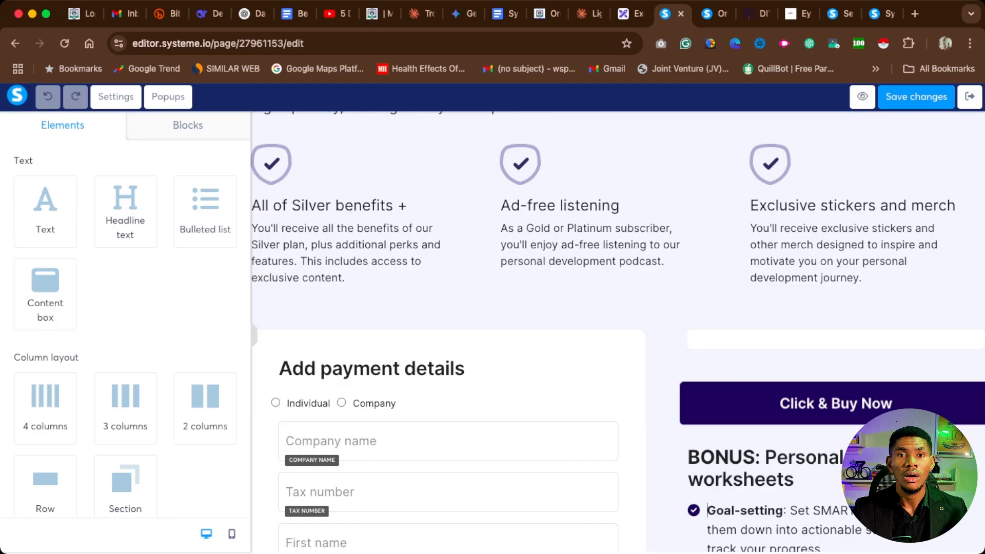
pyautogui.scroll(-2, 707, 510)
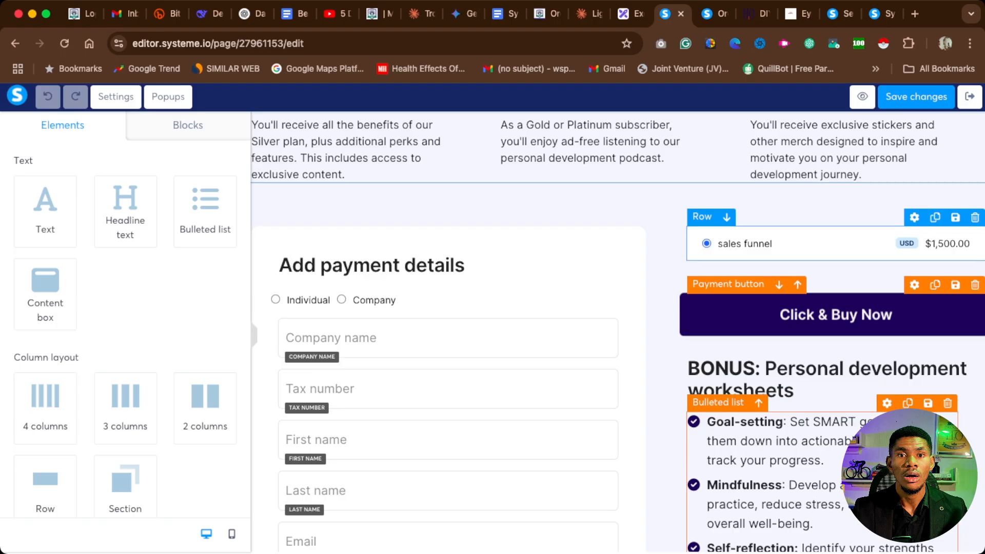
pyautogui.scroll(-1, 618, 337)
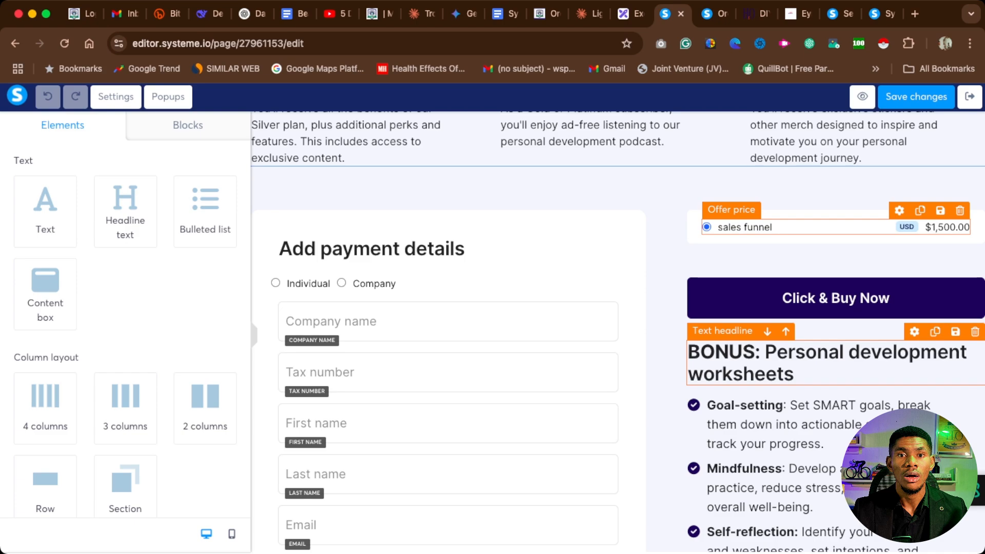
pyautogui.scroll(5, 618, 333)
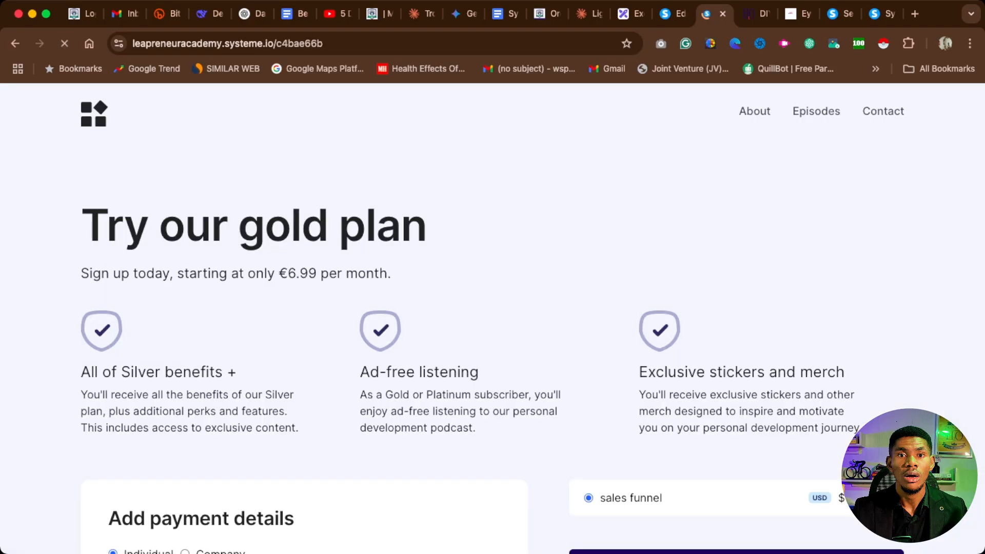
# Examine the live order form page's offer price, customer detail fields and available payment methods.
pyautogui.scroll(-3, 493, 318)
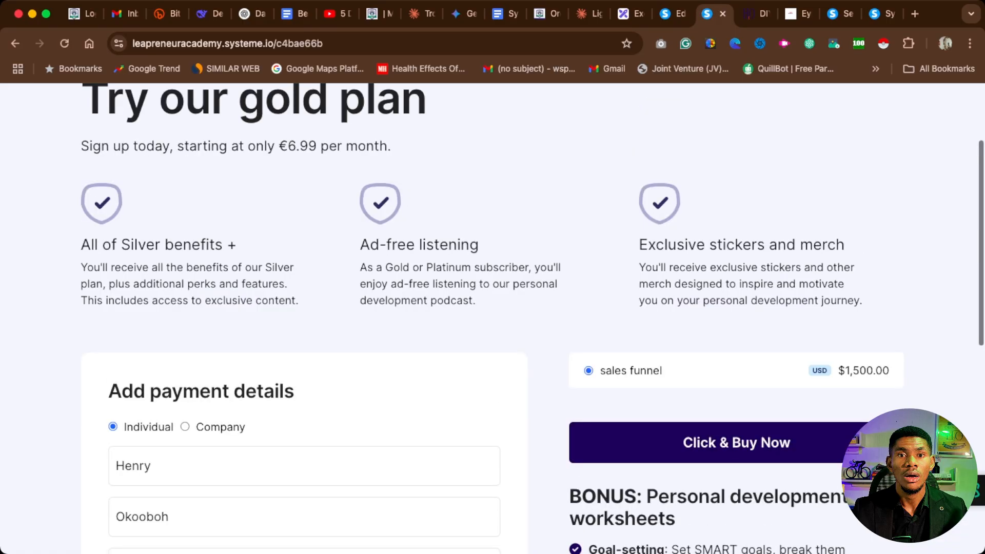
pyautogui.scroll(-5, 493, 318)
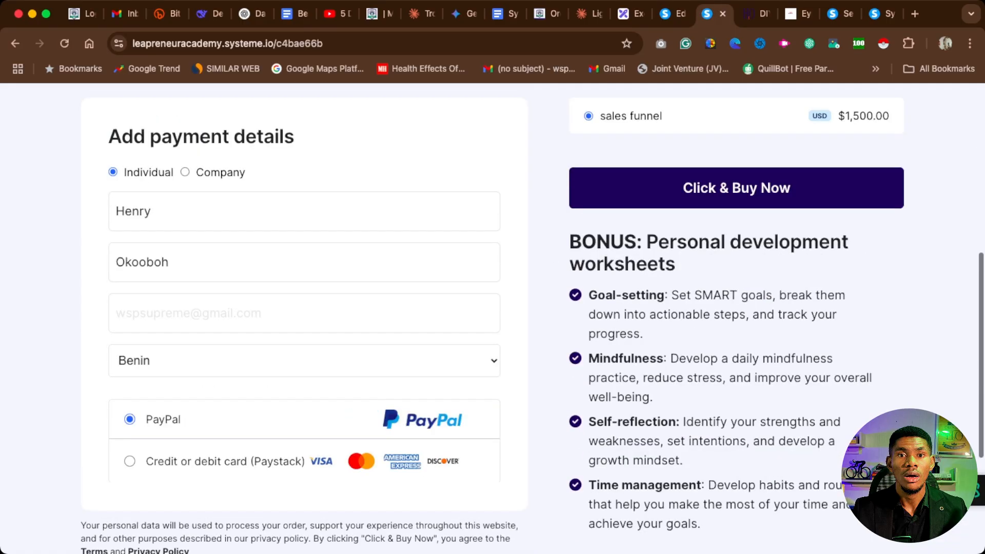
pyautogui.scroll(-2, 493, 318)
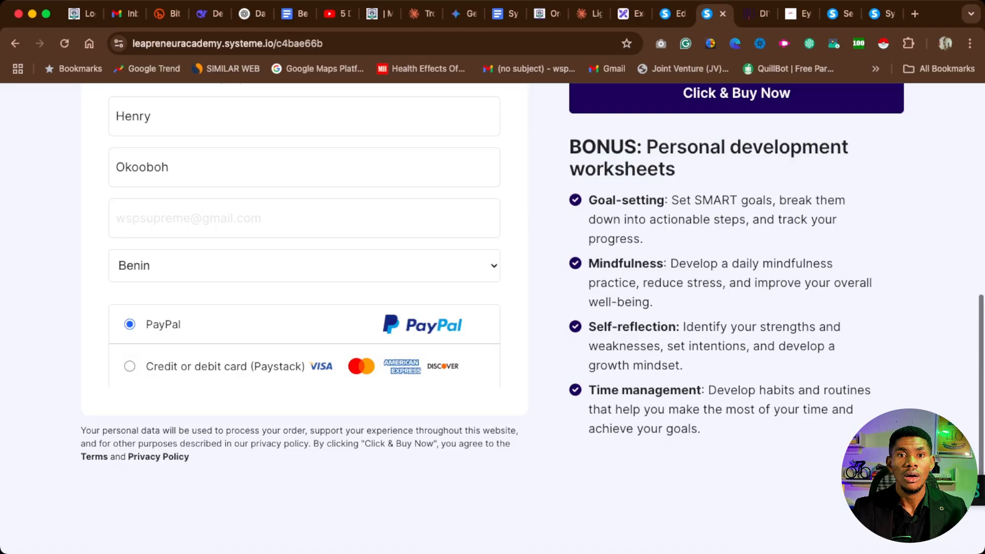
pyautogui.scroll(-2, 493, 317)
pyautogui.scroll(12, 492, 318)
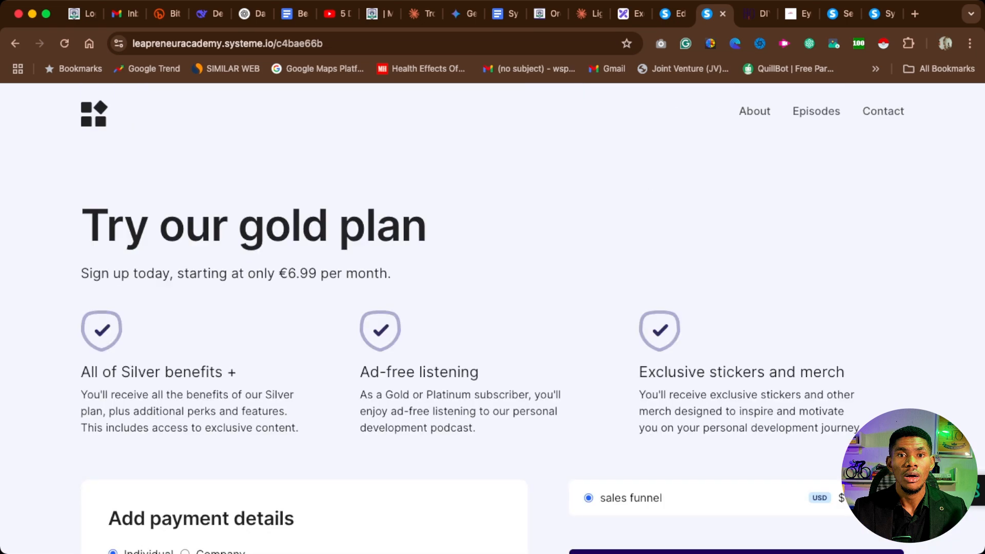
pyautogui.scroll(-1, 493, 318)
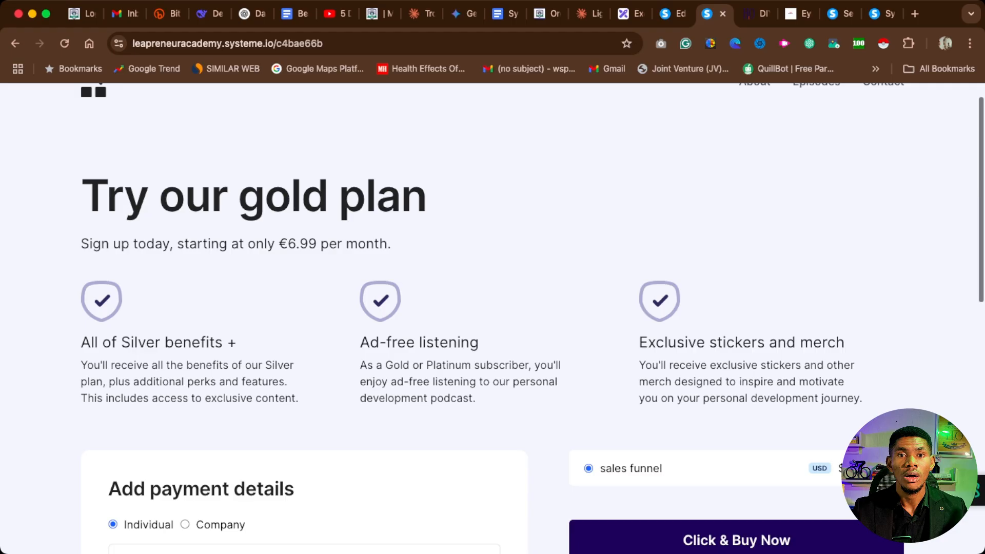
pyautogui.scroll(-4, 493, 318)
pyautogui.scroll(-4, 493, 318)
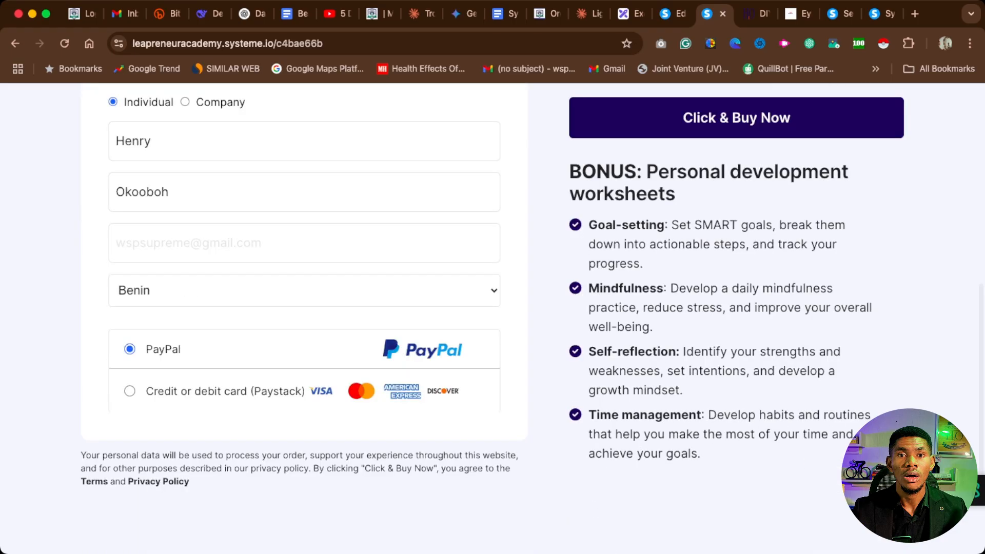
pyautogui.scroll(11, 493, 318)
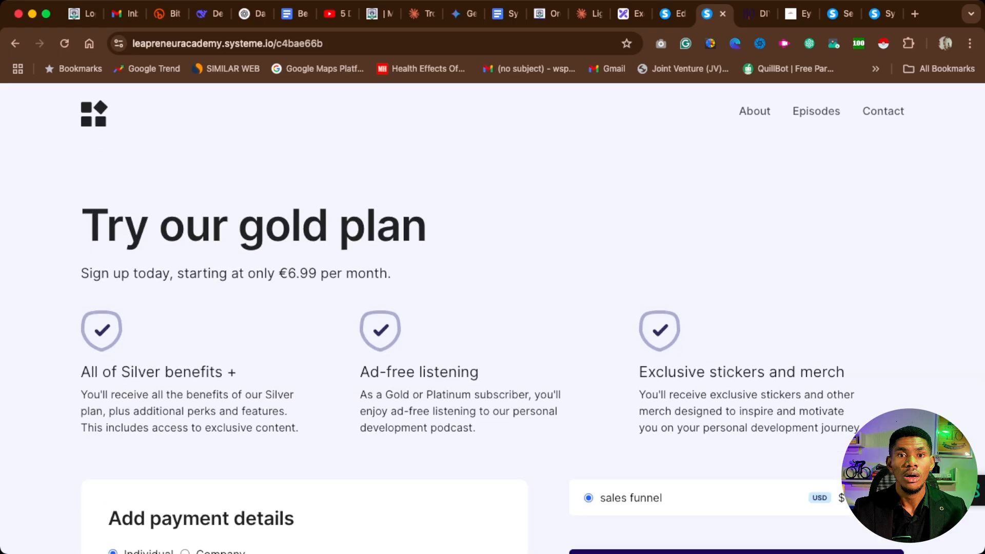